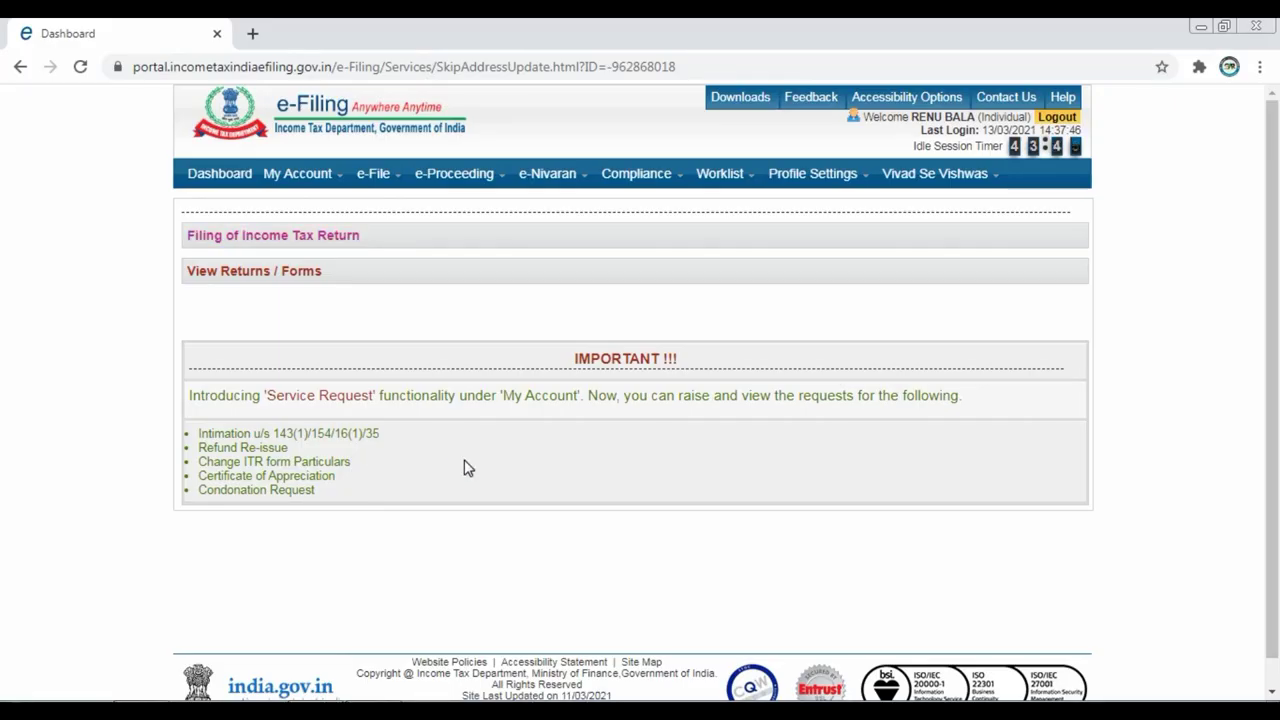
Open the Compliance Portal from the e-Filing account and accept the redirect to it
mouse_move(344, 181)
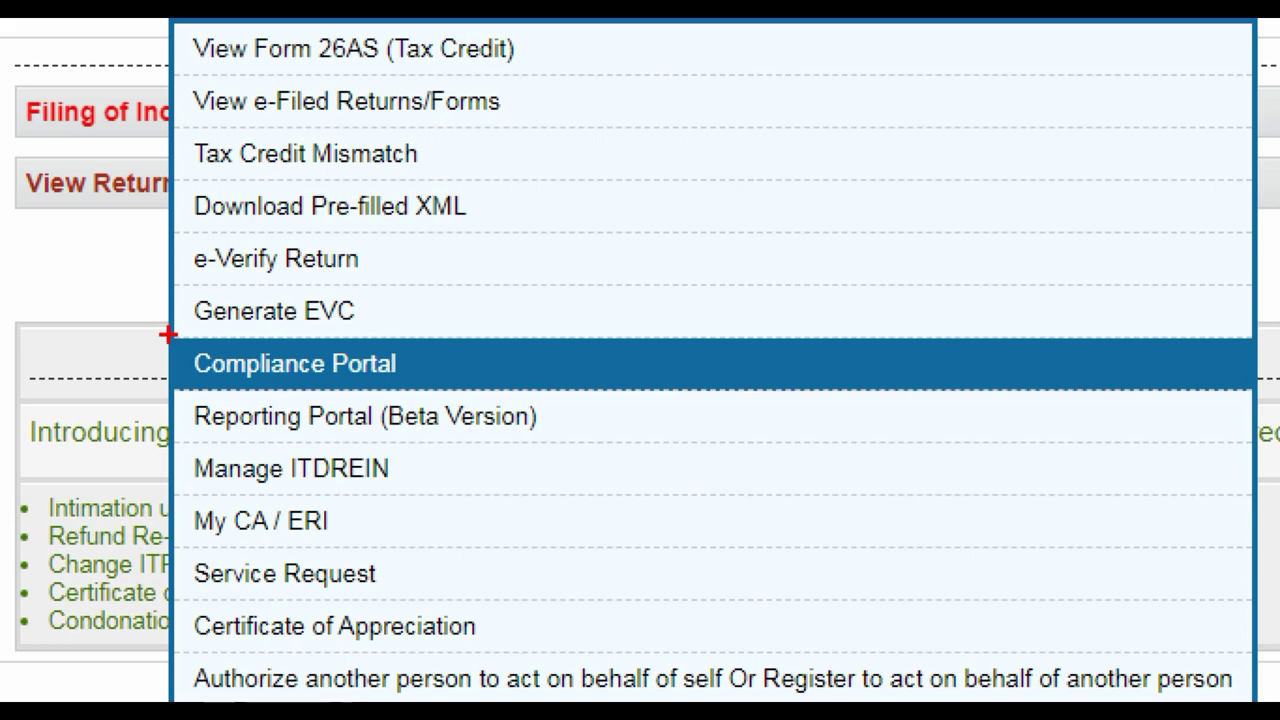
click(341, 365)
mouse_move(340, 183)
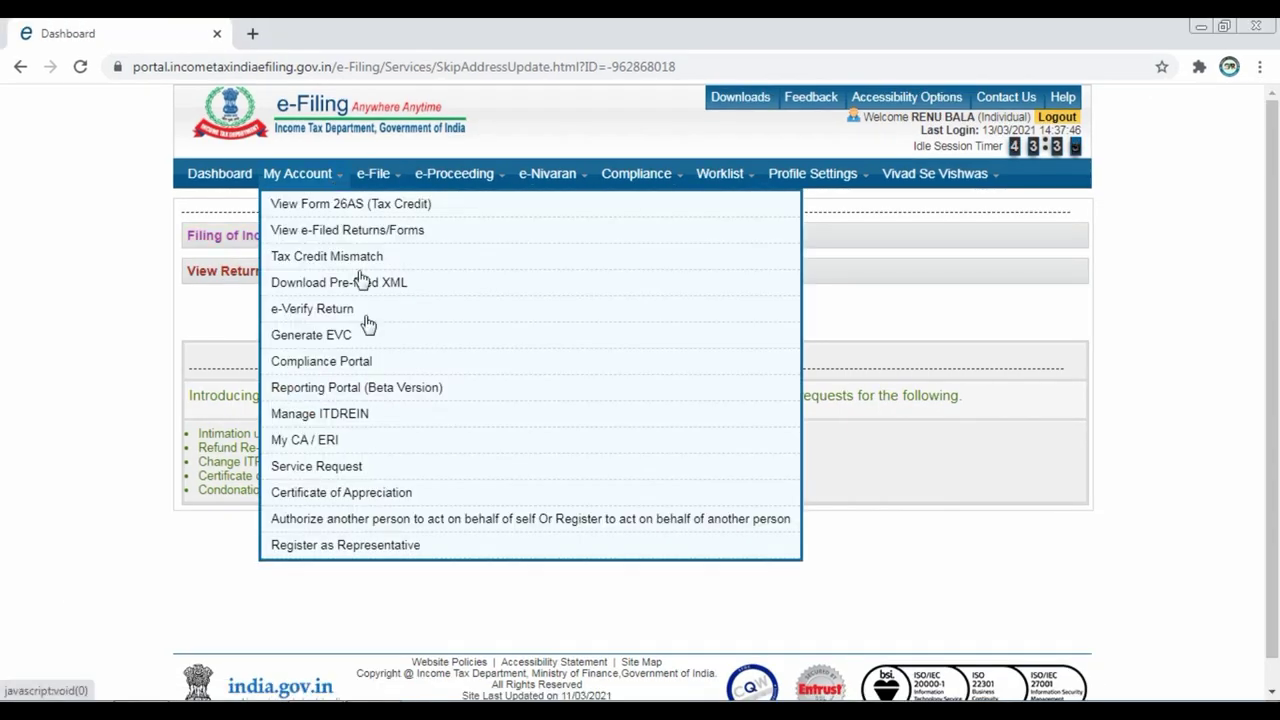
click(375, 364)
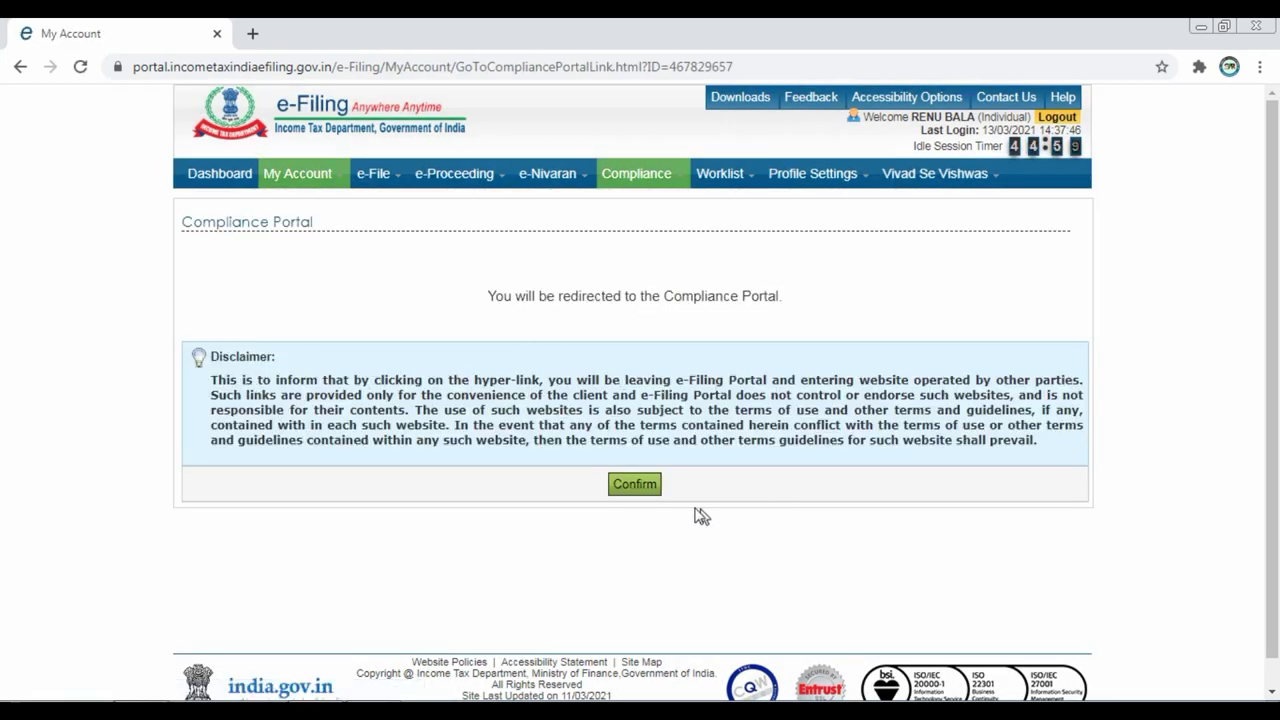
click(641, 485)
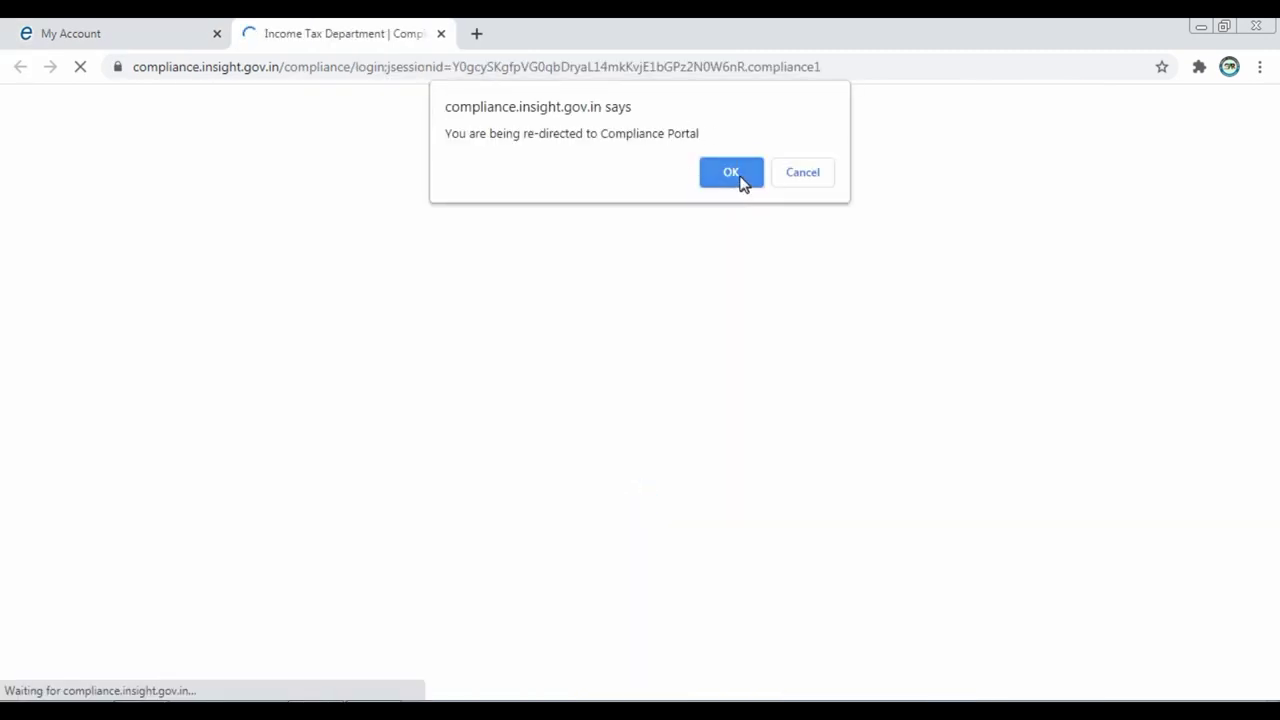
click(734, 176)
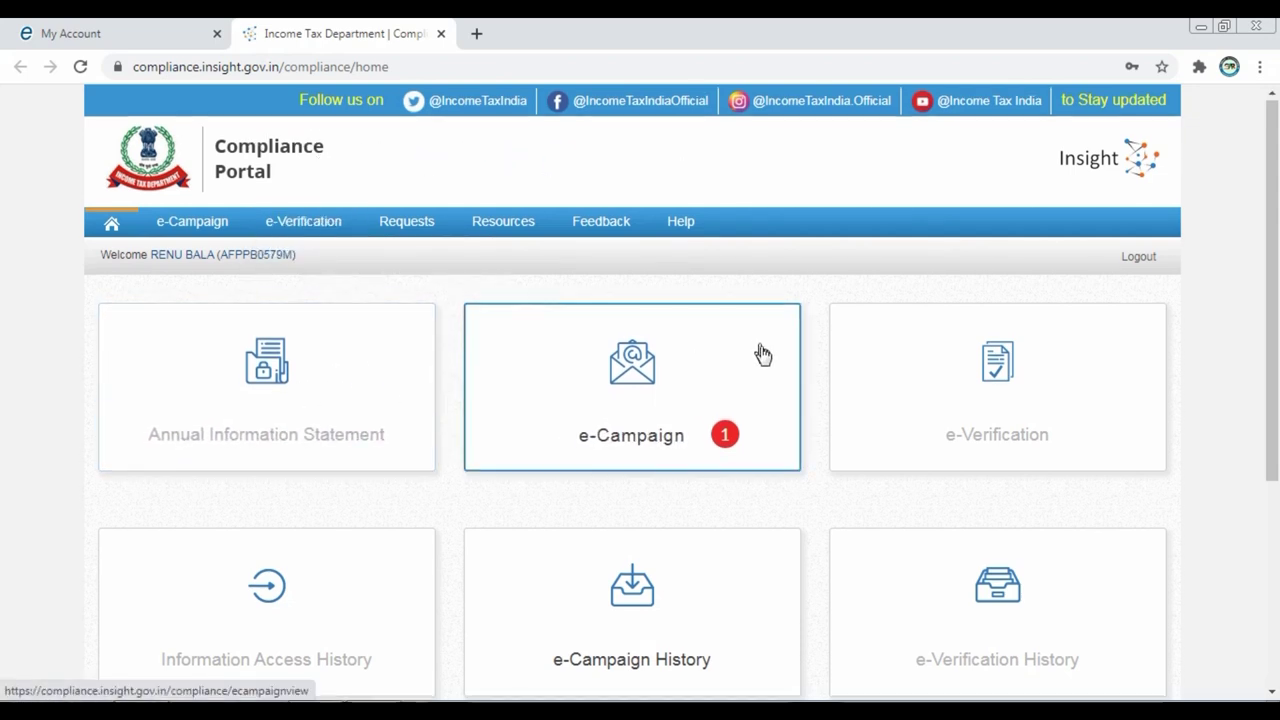
Open the e-Campaign section of the Compliance Portal
scroll(507, 487, down, 1)
scroll(871, 354, up, 1)
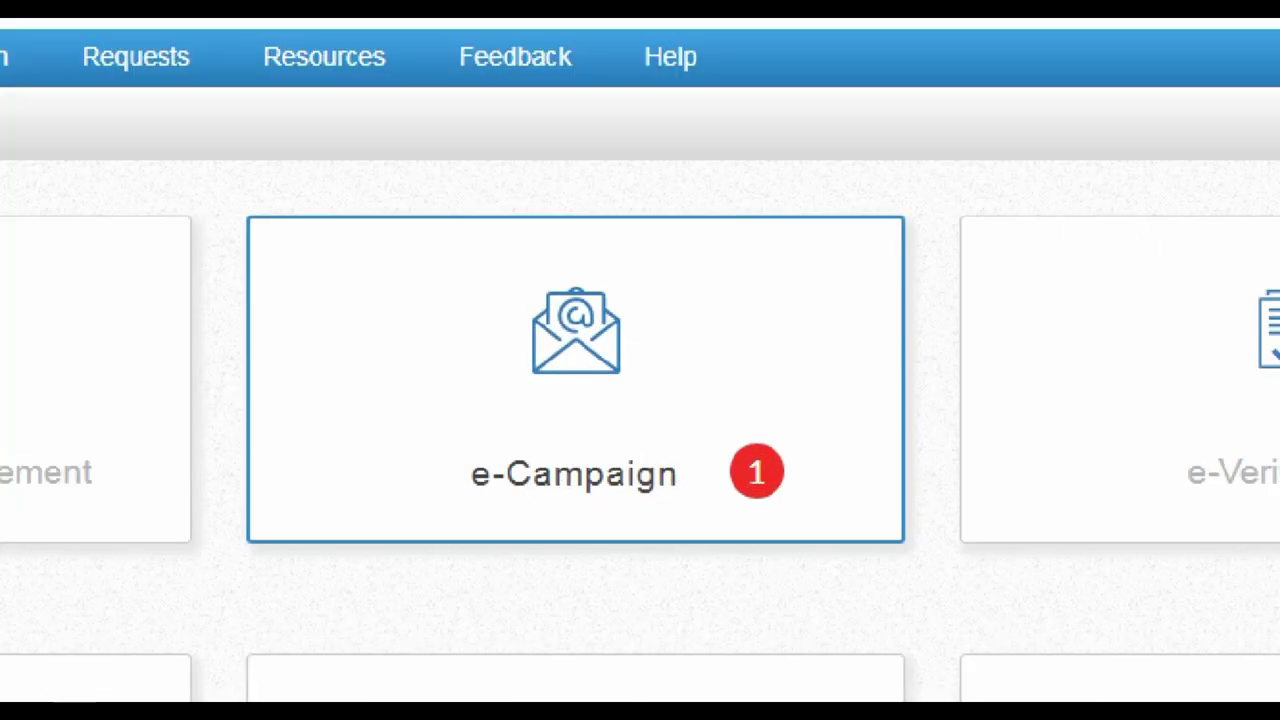
click(693, 405)
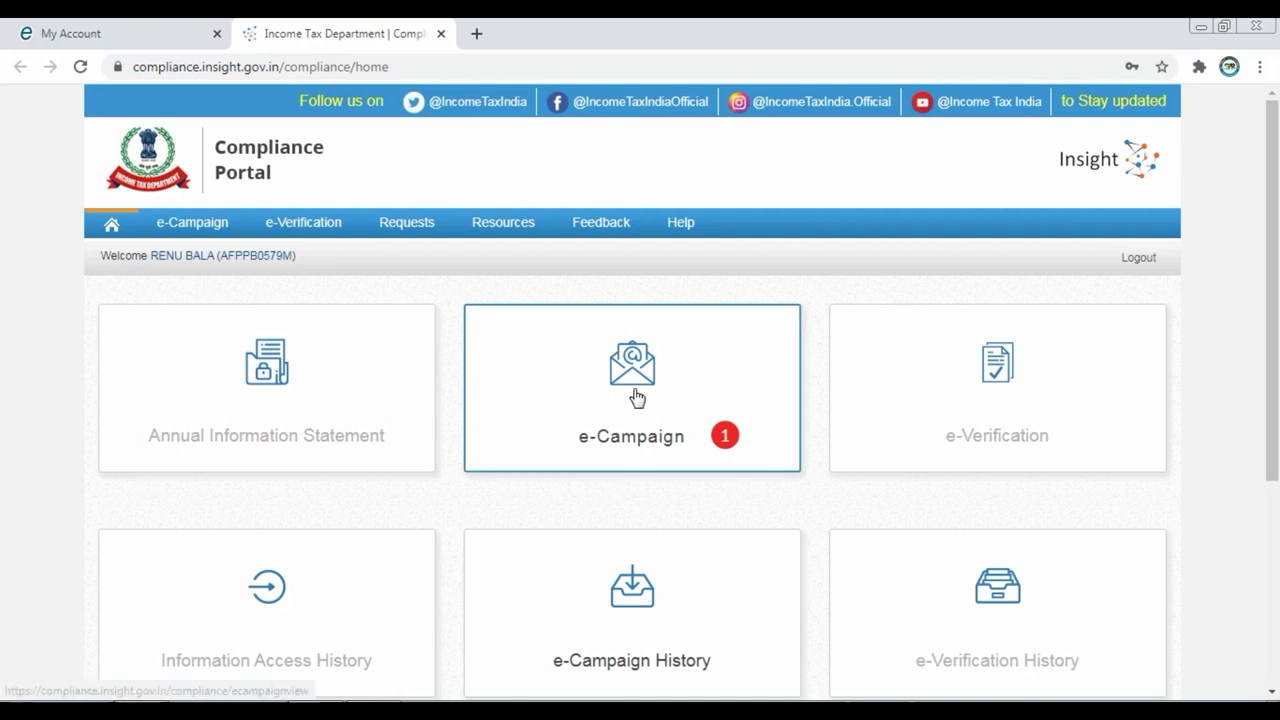
click(575, 389)
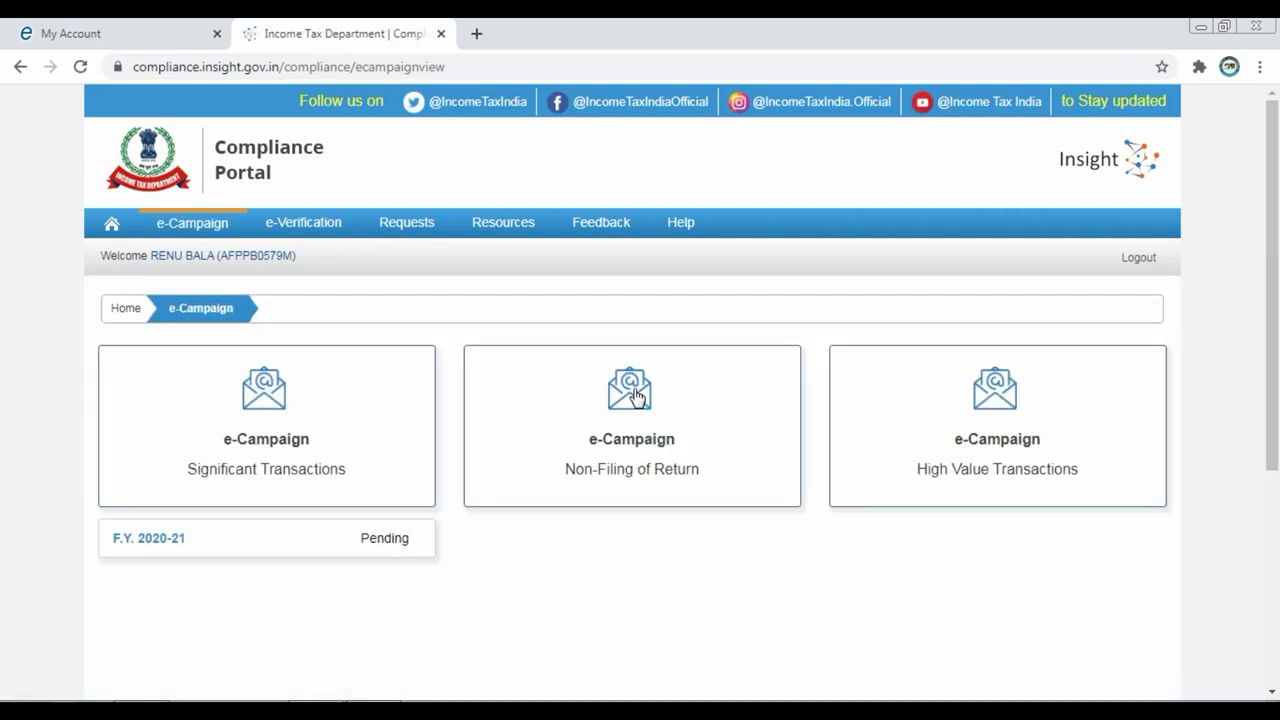
Open the F.Y. 2020-21 Significant Transactions campaign and acknowledge its introductory notice
scroll(880, 470, down, 2)
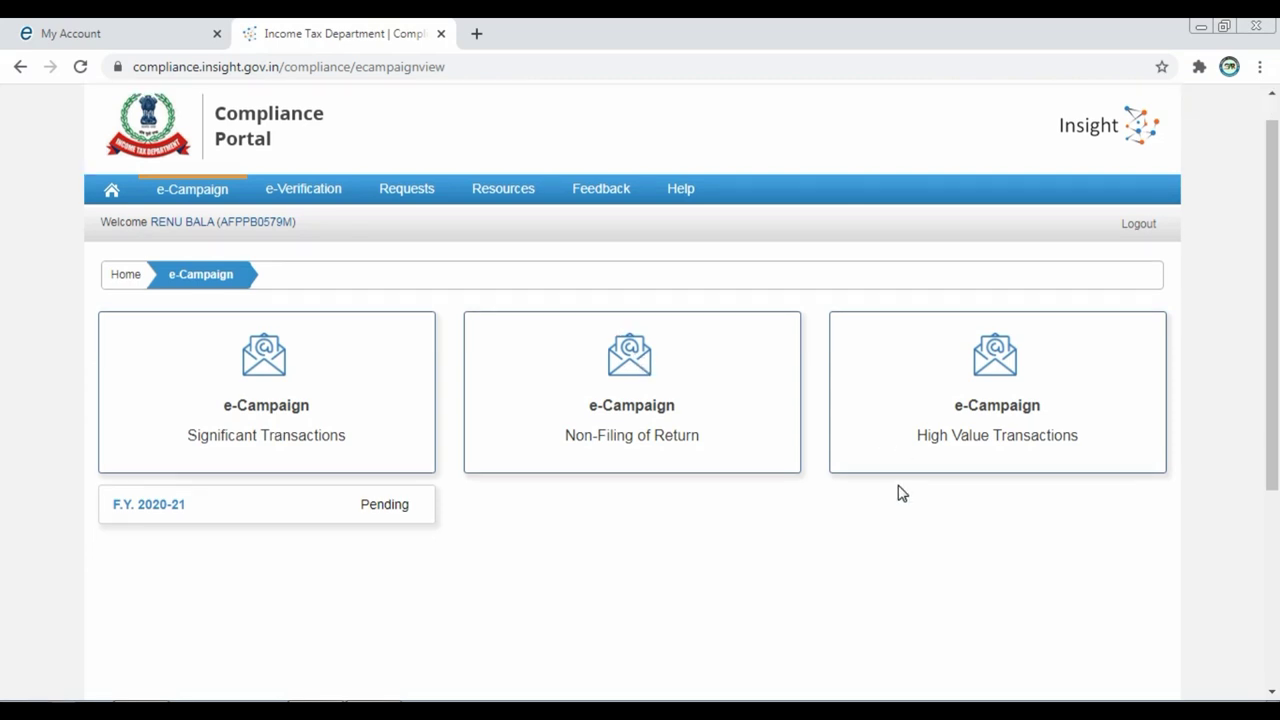
scroll(470, 443, down, 2)
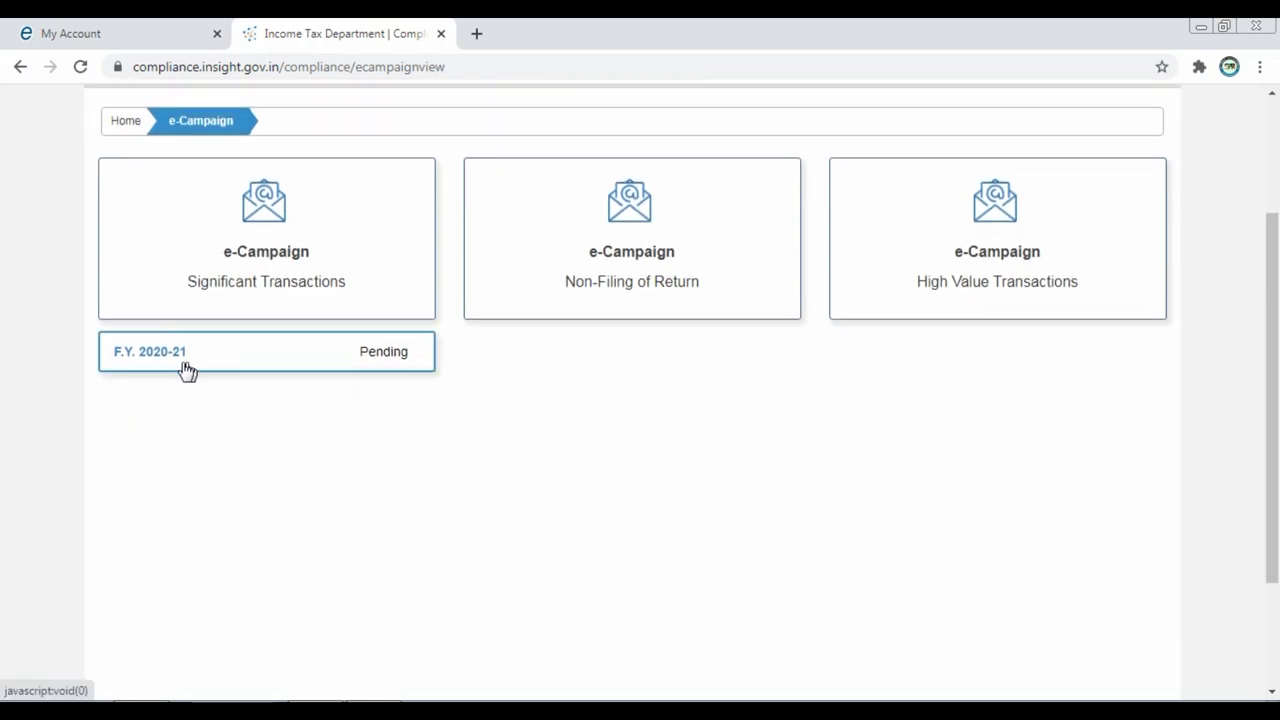
click(116, 451)
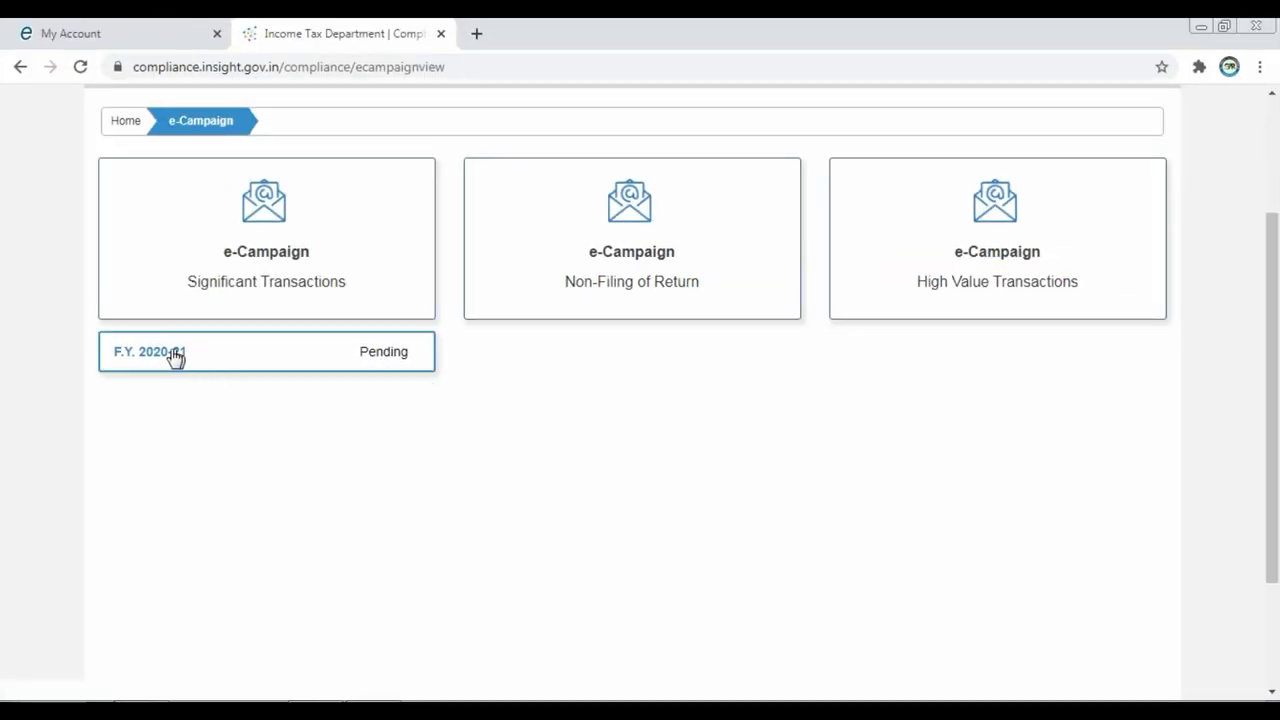
click(173, 356)
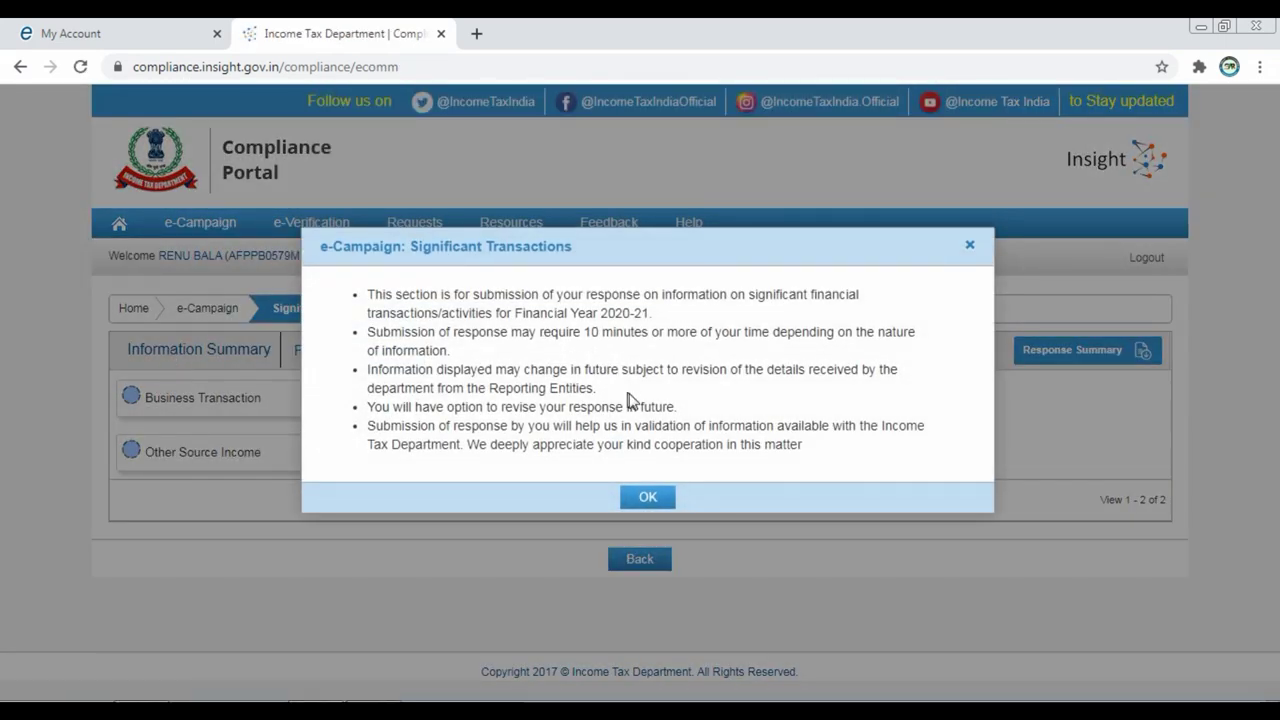
click(650, 496)
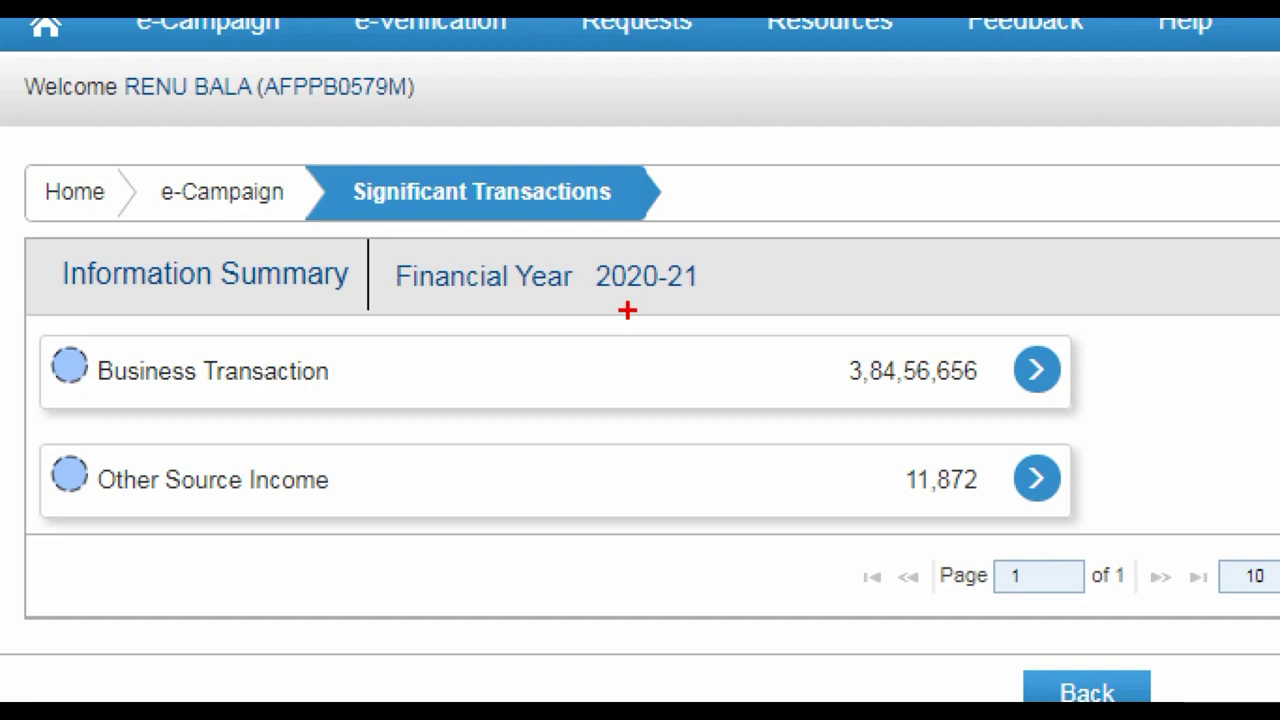
Open the detailed list behind the Business Transaction category in the information summary
click(103, 374)
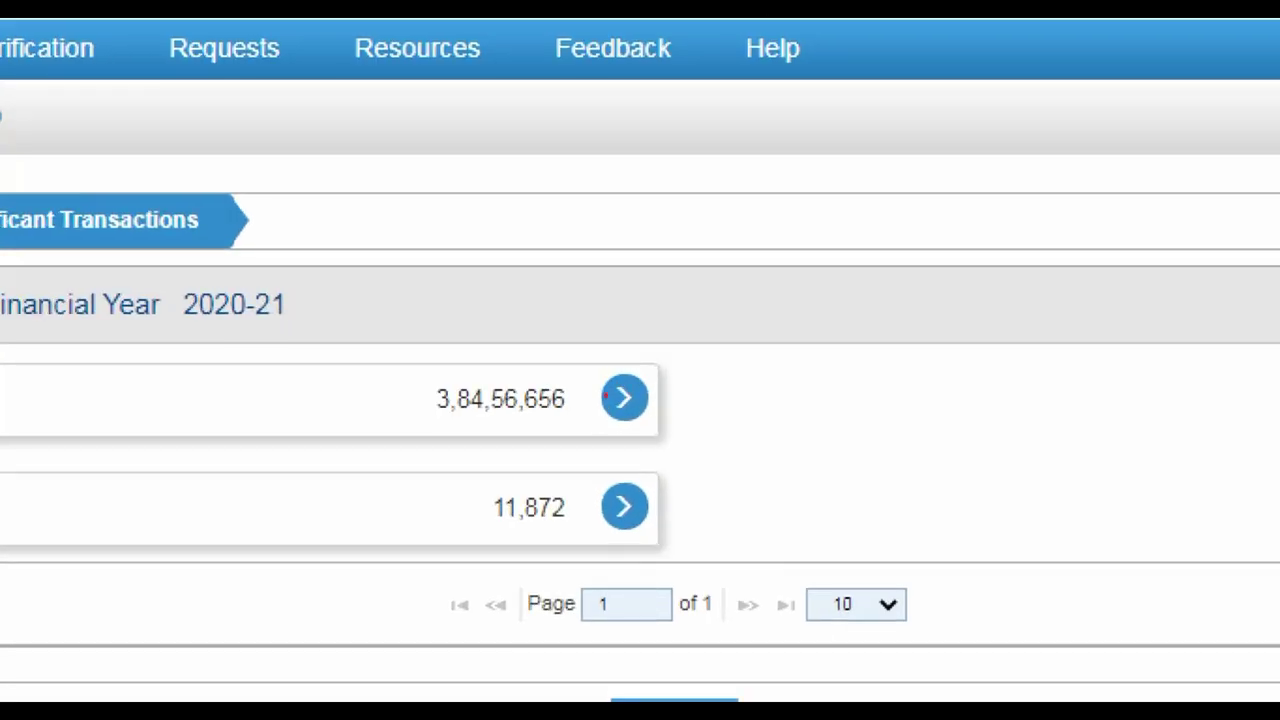
click(614, 398)
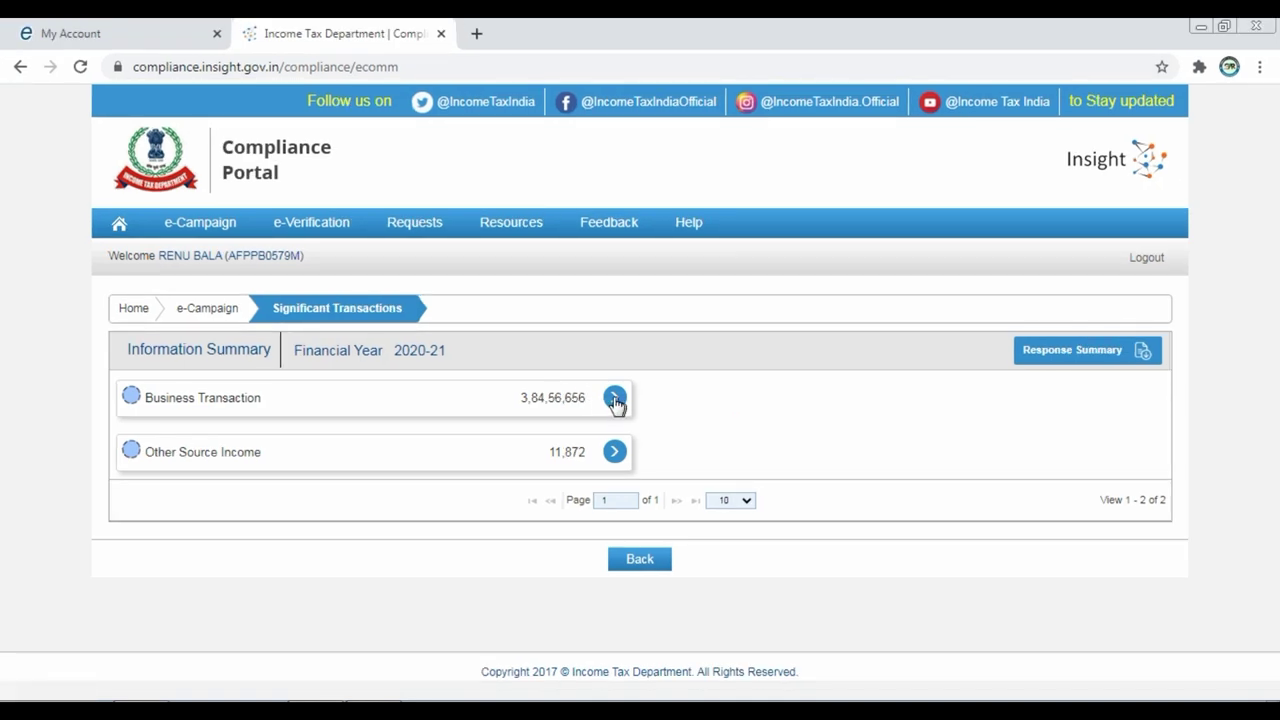
click(614, 399)
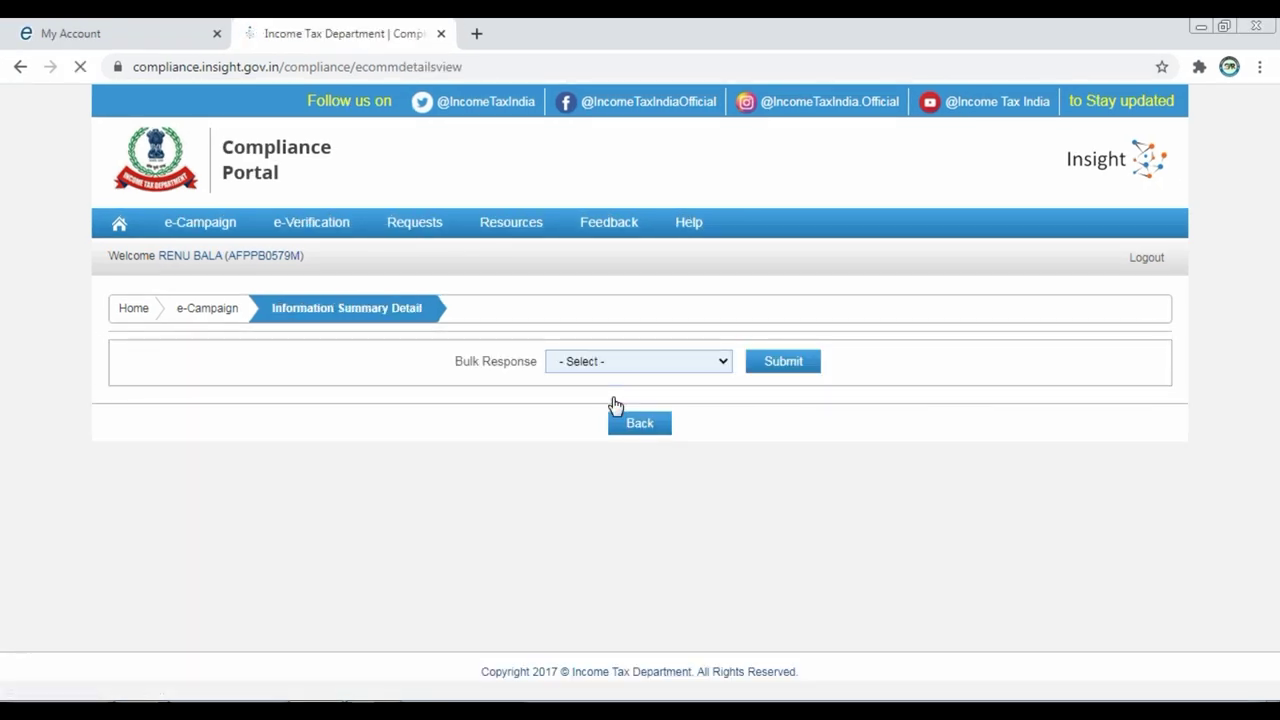
click(614, 406)
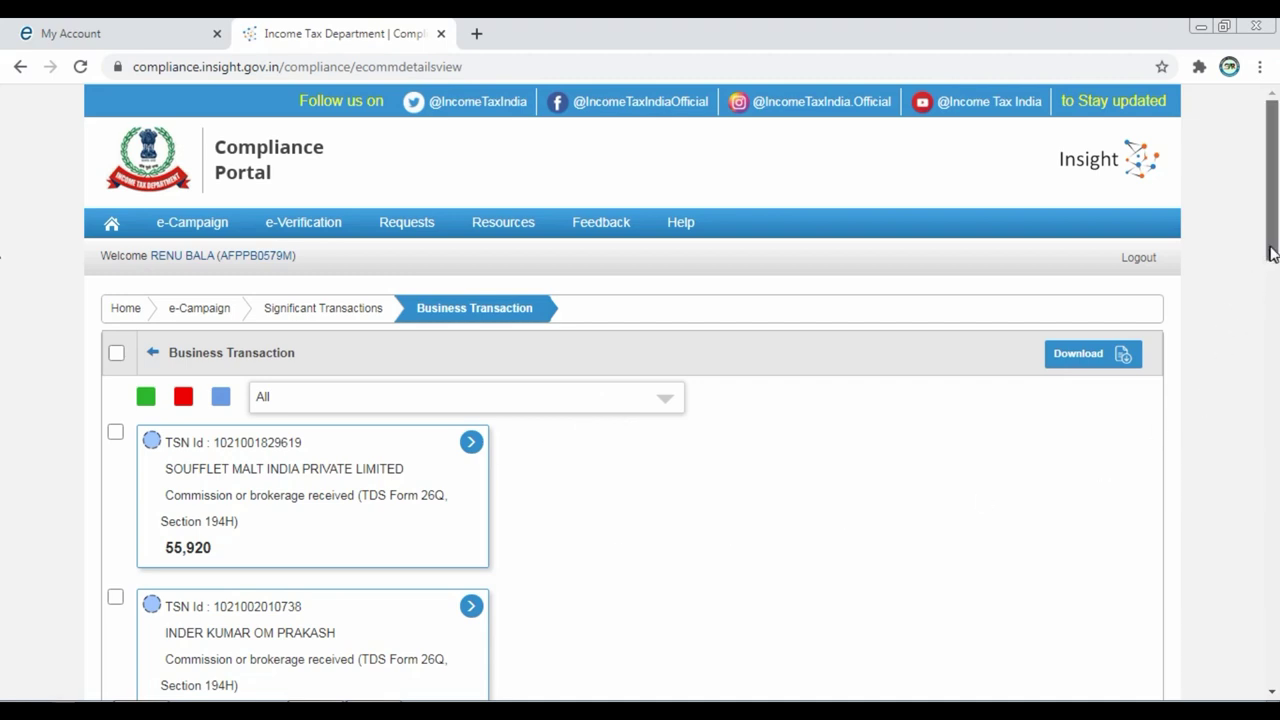
Review the first page of business transactions and go to the last page of the list
drag(1268, 266, 1233, 552)
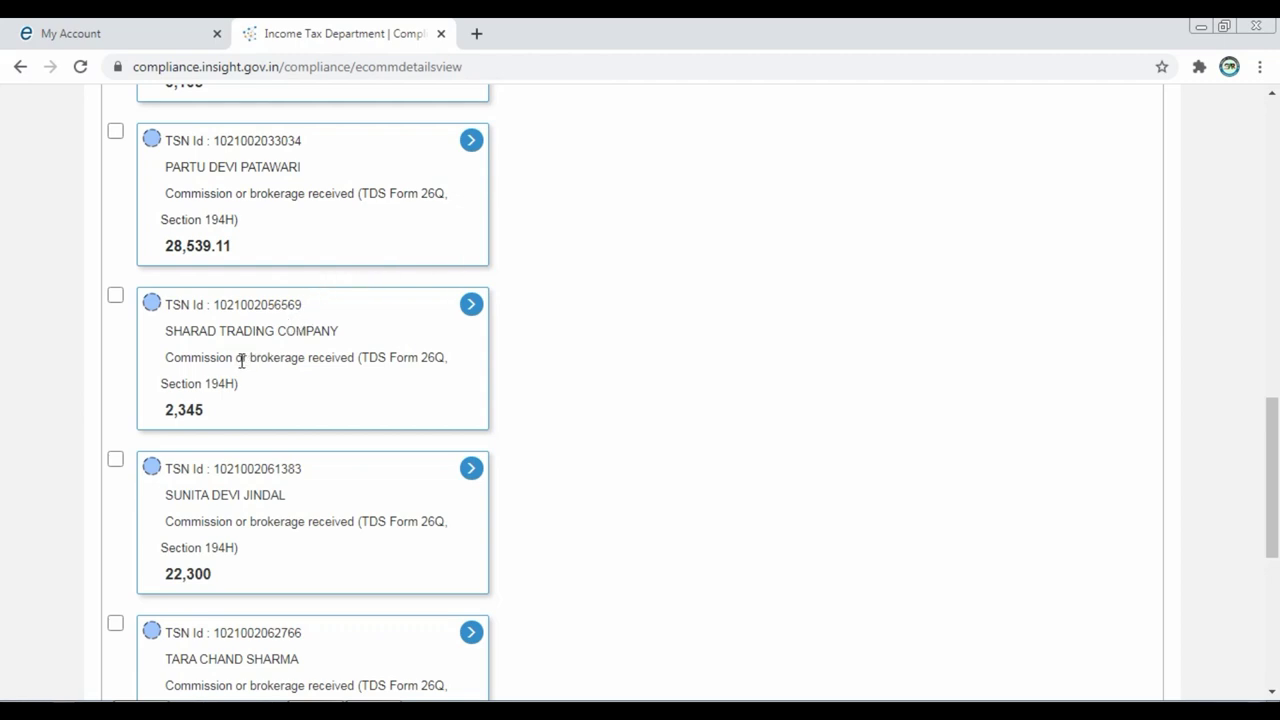
scroll(277, 408, down, 4)
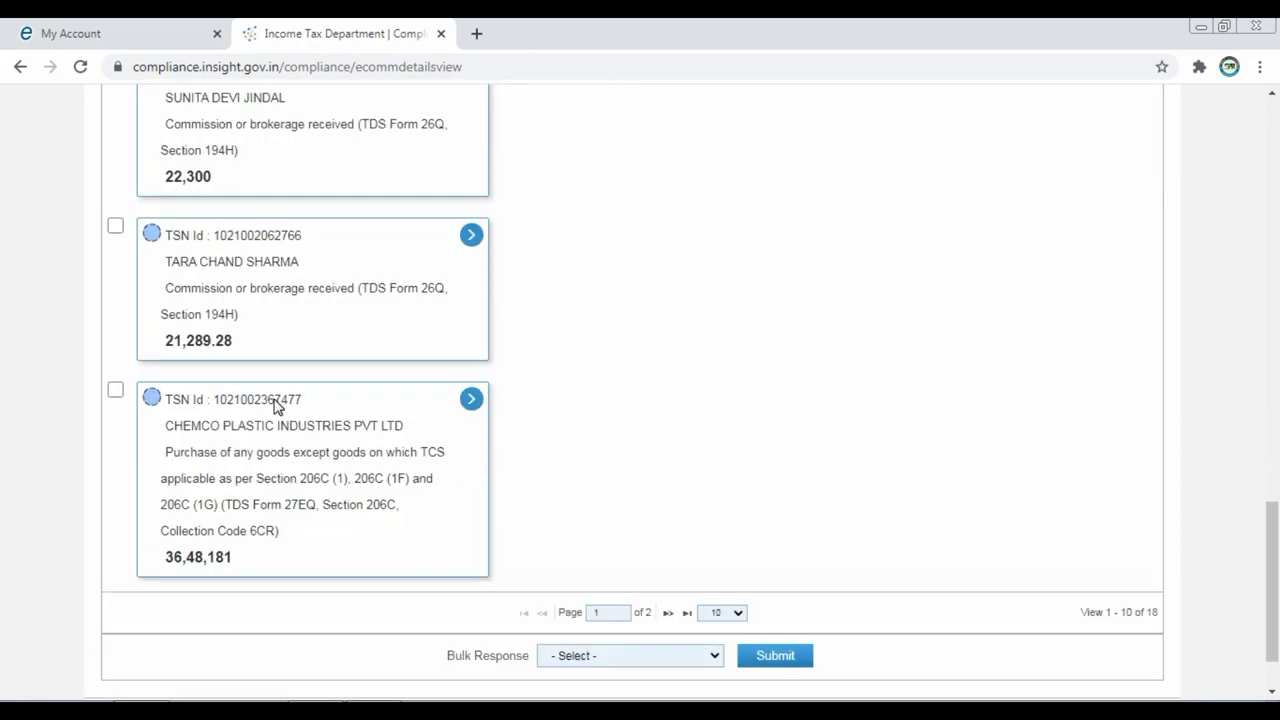
scroll(277, 408, down, 1)
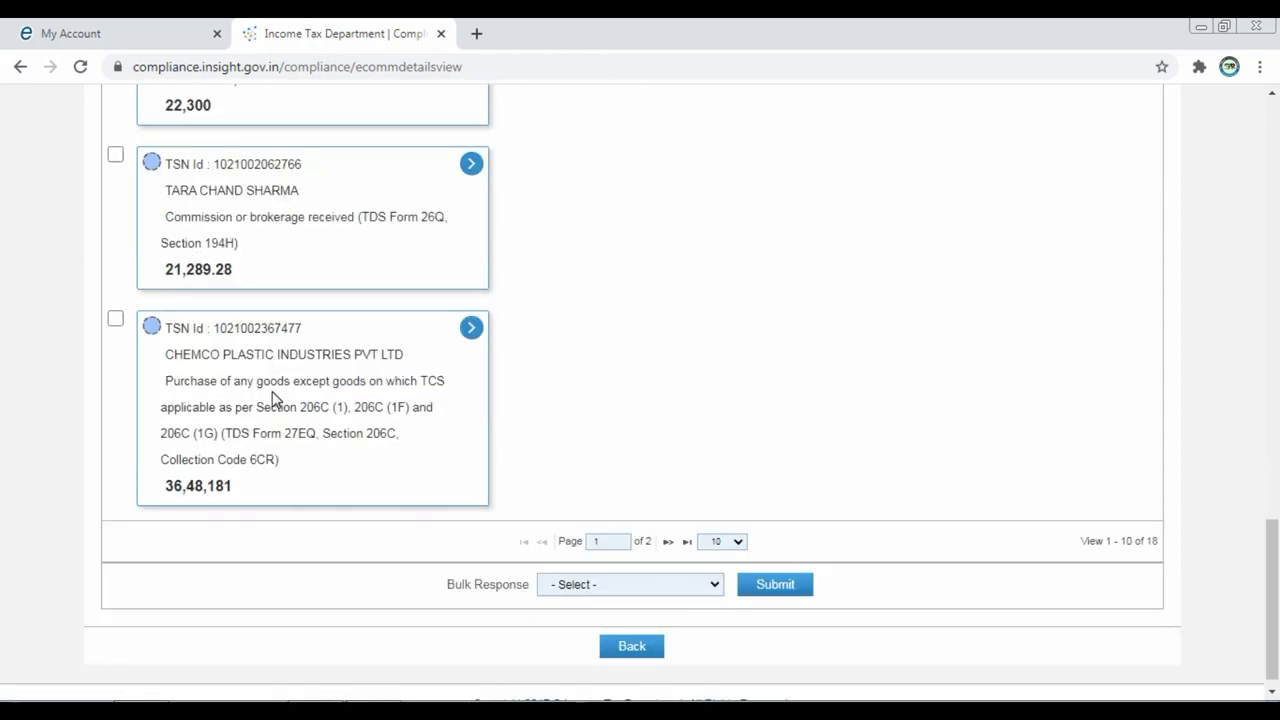
scroll(275, 398, down, 1)
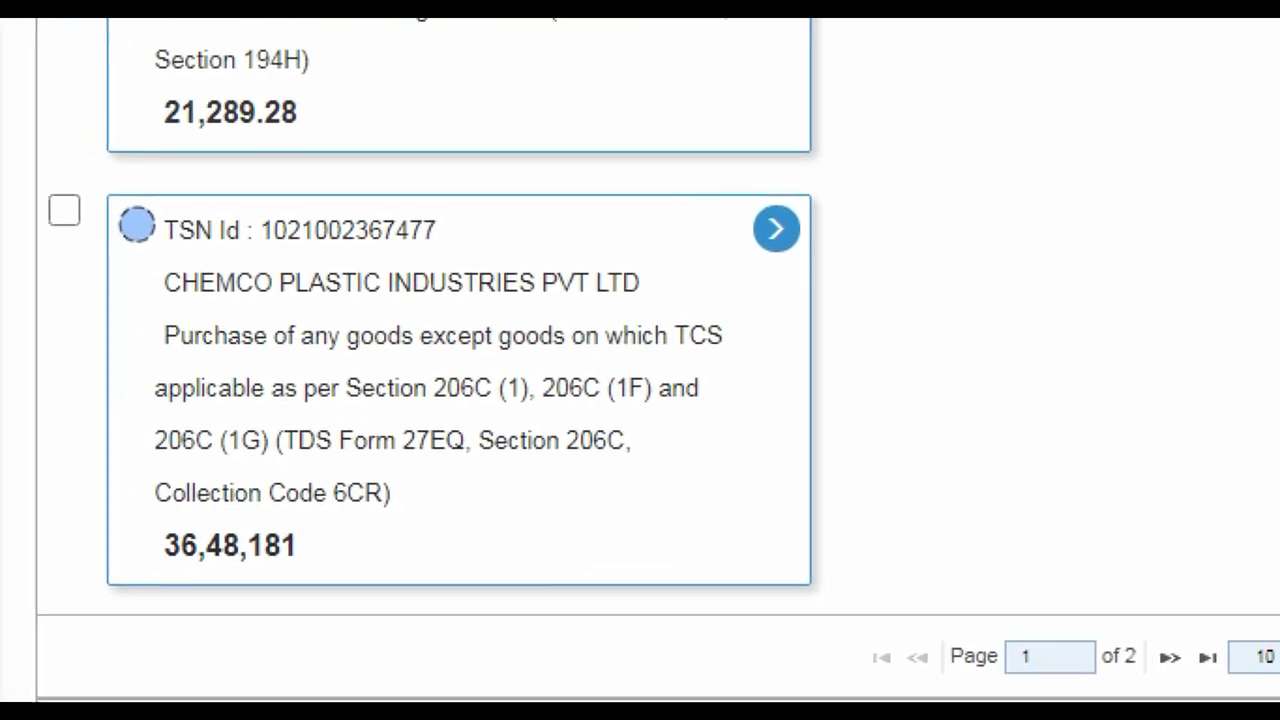
click(161, 394)
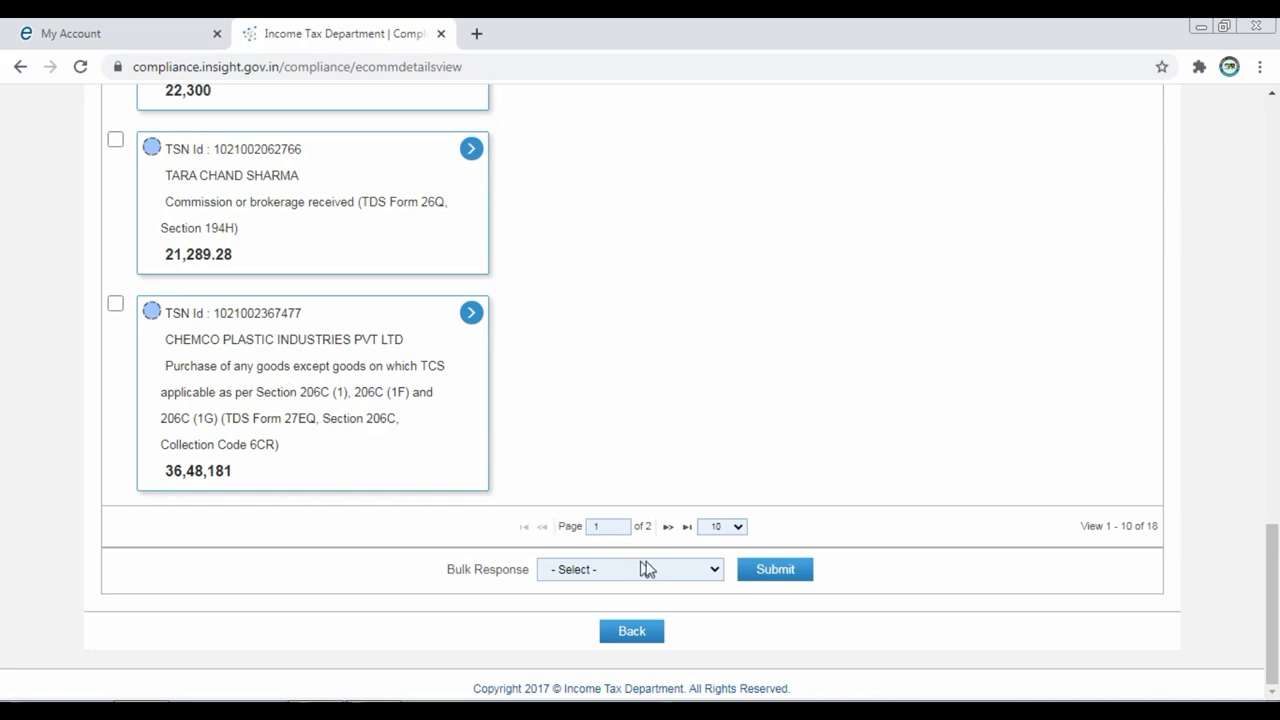
click(688, 528)
Examine the GSTR 1 turnover and supplier purchase entries on the last page, including the response status filter options
scroll(266, 197, up, 7)
scroll(266, 197, up, 5)
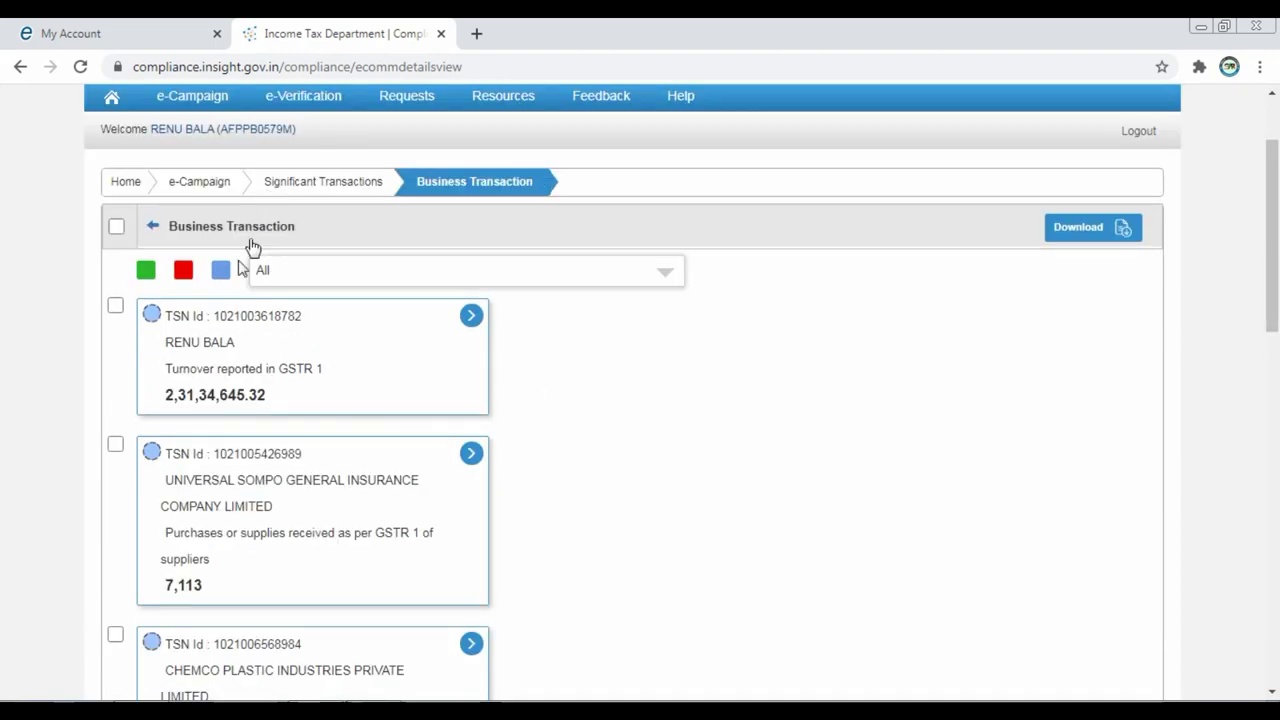
scroll(211, 366, down, 1)
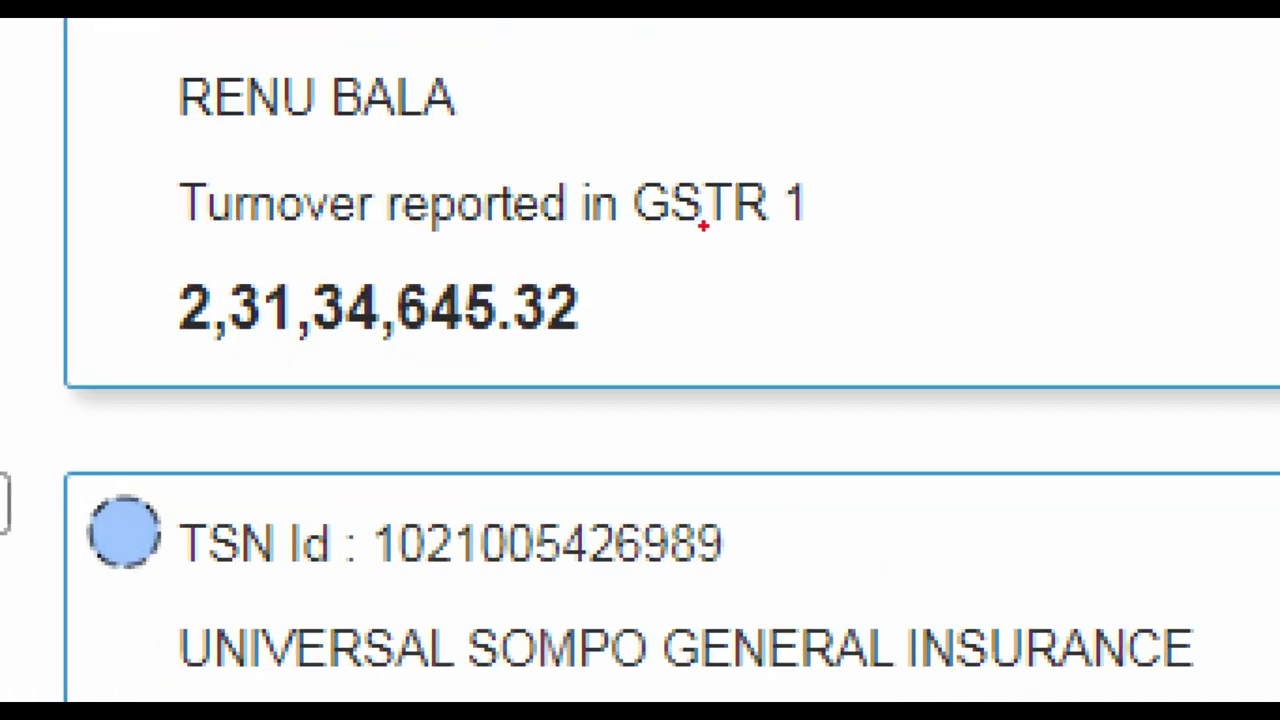
drag(102, 256, 675, 378)
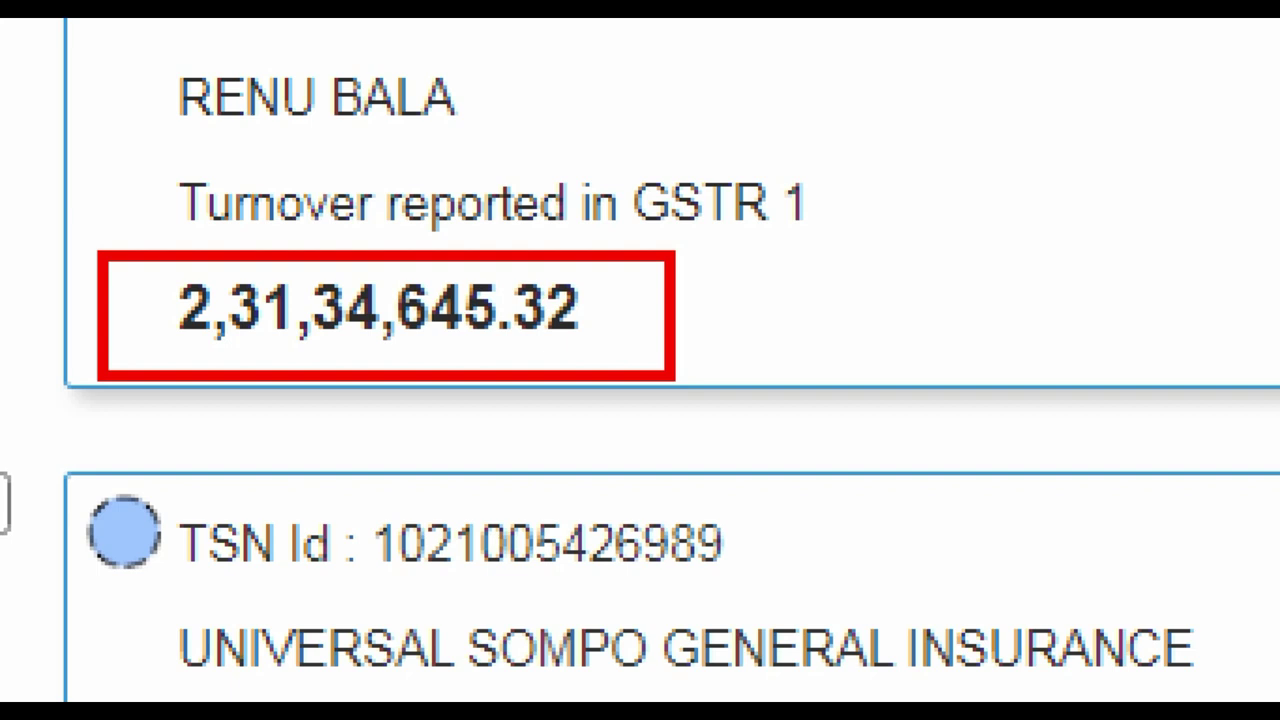
key(Escape)
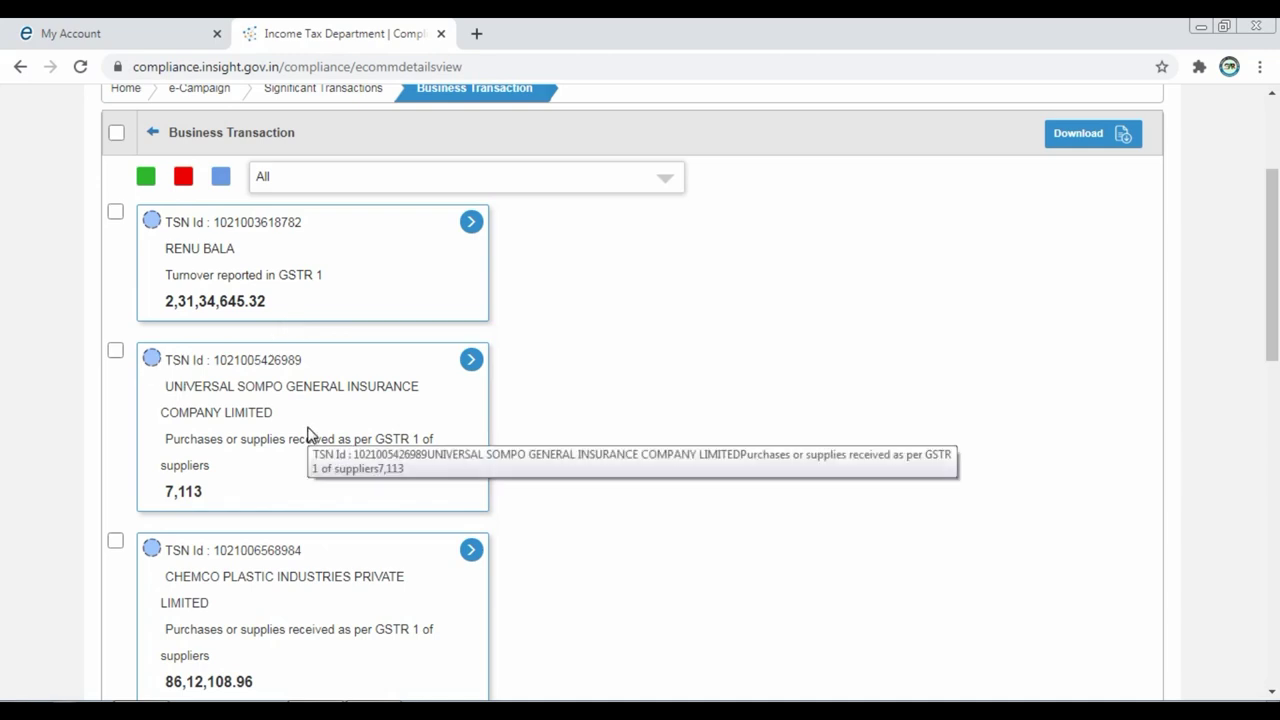
scroll(672, 450, down, 4)
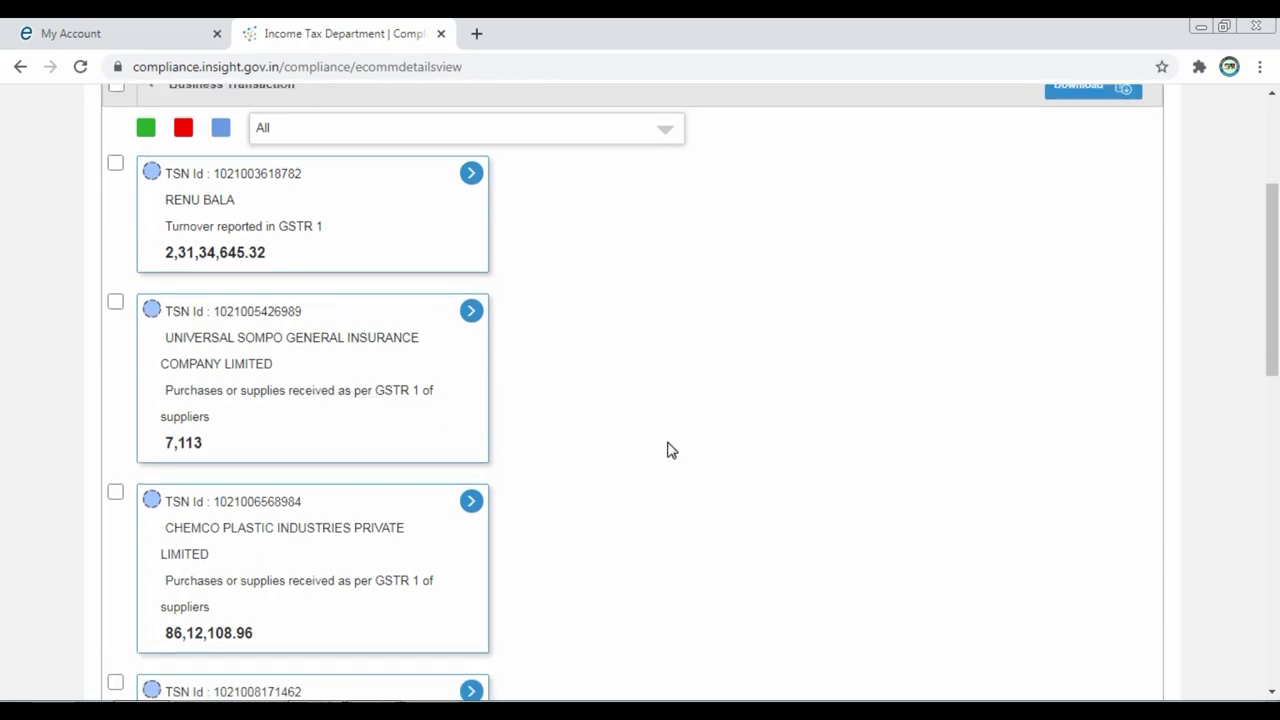
scroll(588, 440, down, 5)
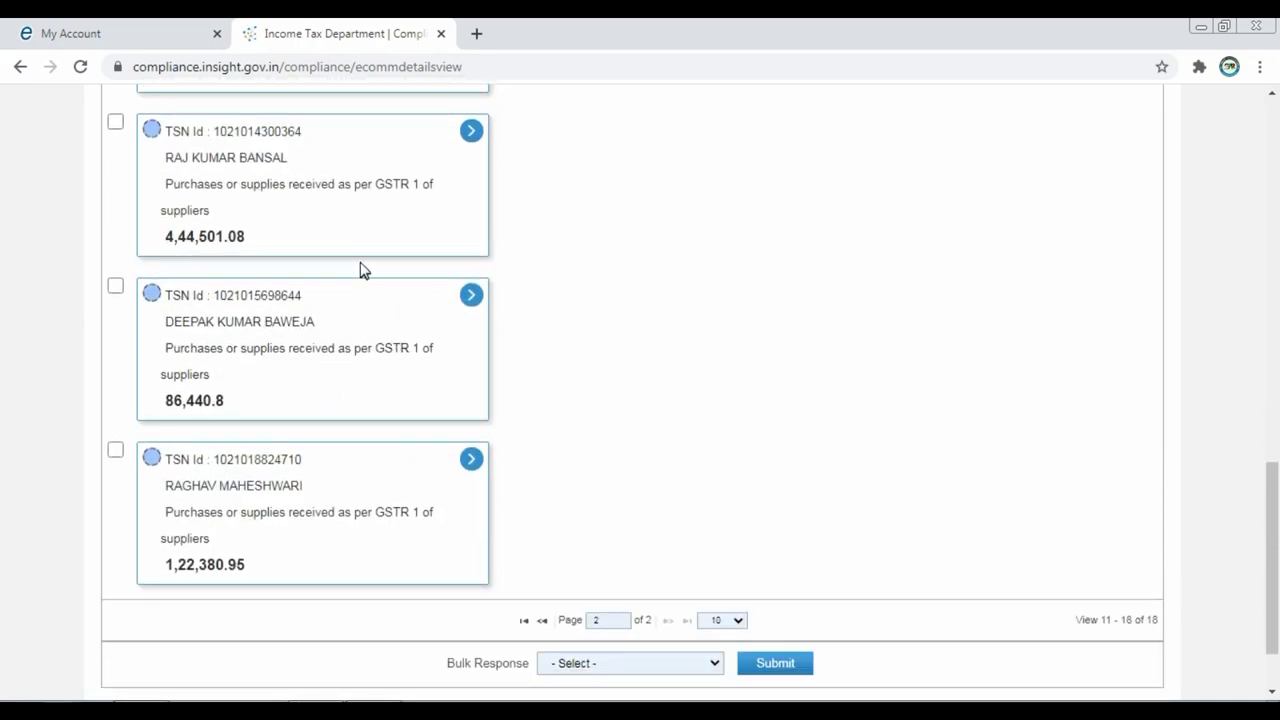
scroll(350, 235, down, 1)
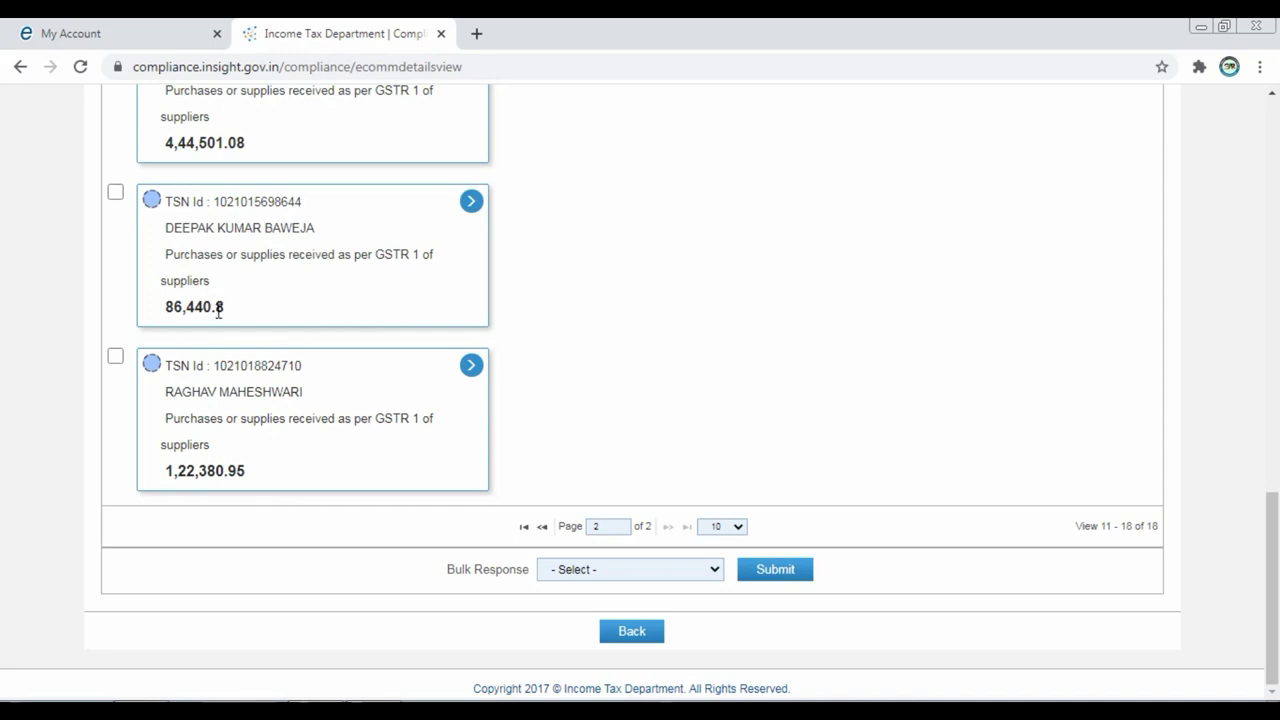
scroll(228, 334, up, 10)
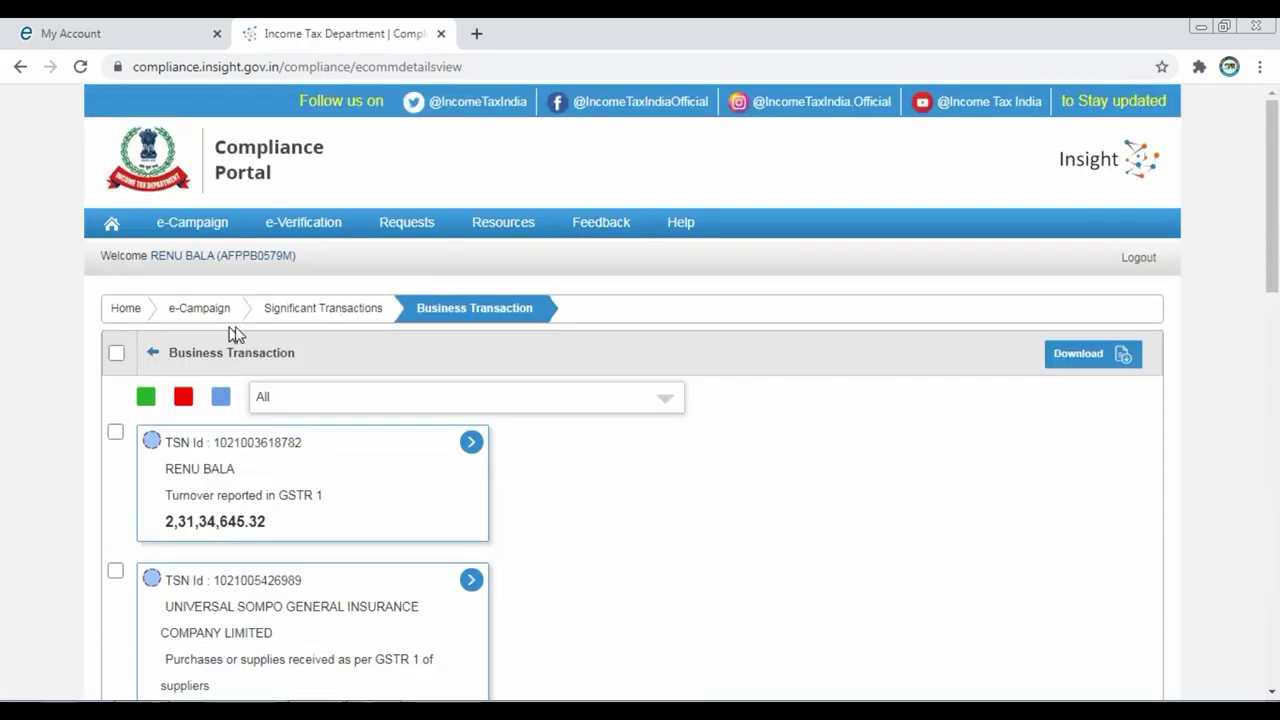
scroll(231, 334, down, 2)
click(667, 212)
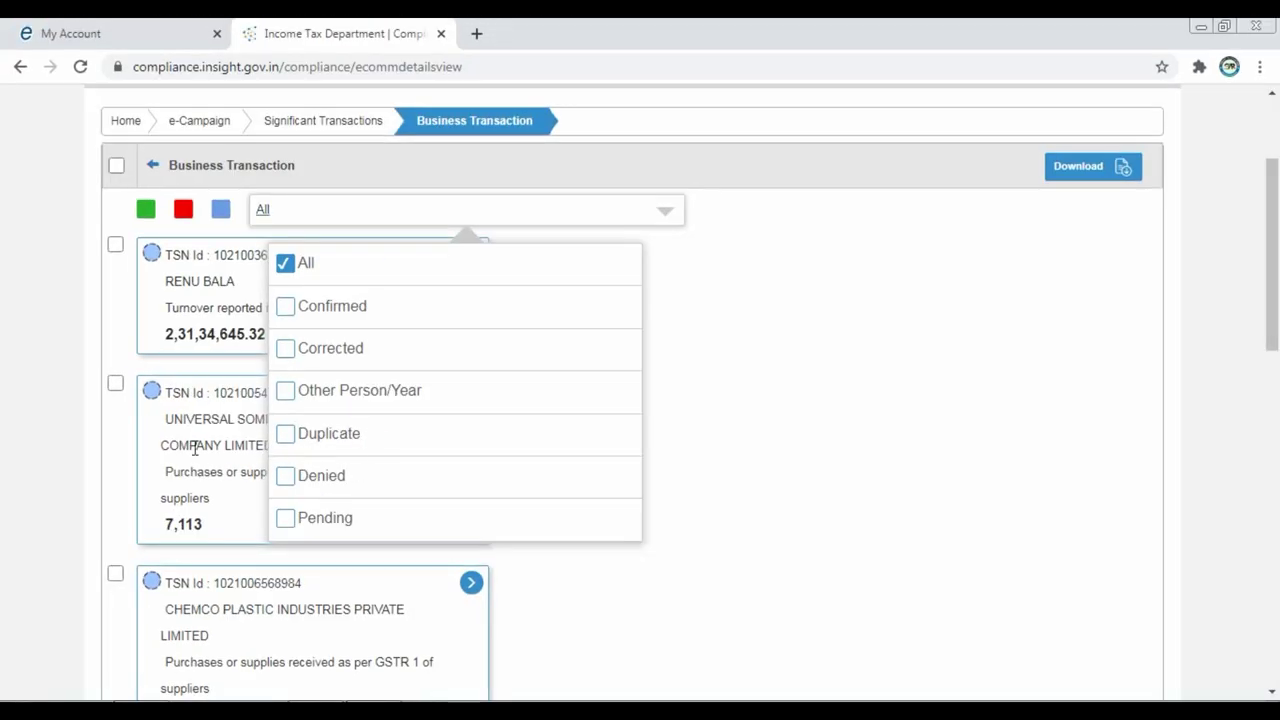
Select the Desire Energy Solutions purchase entry and check which bulk response options are offered for it
scroll(0, 454, down, 3)
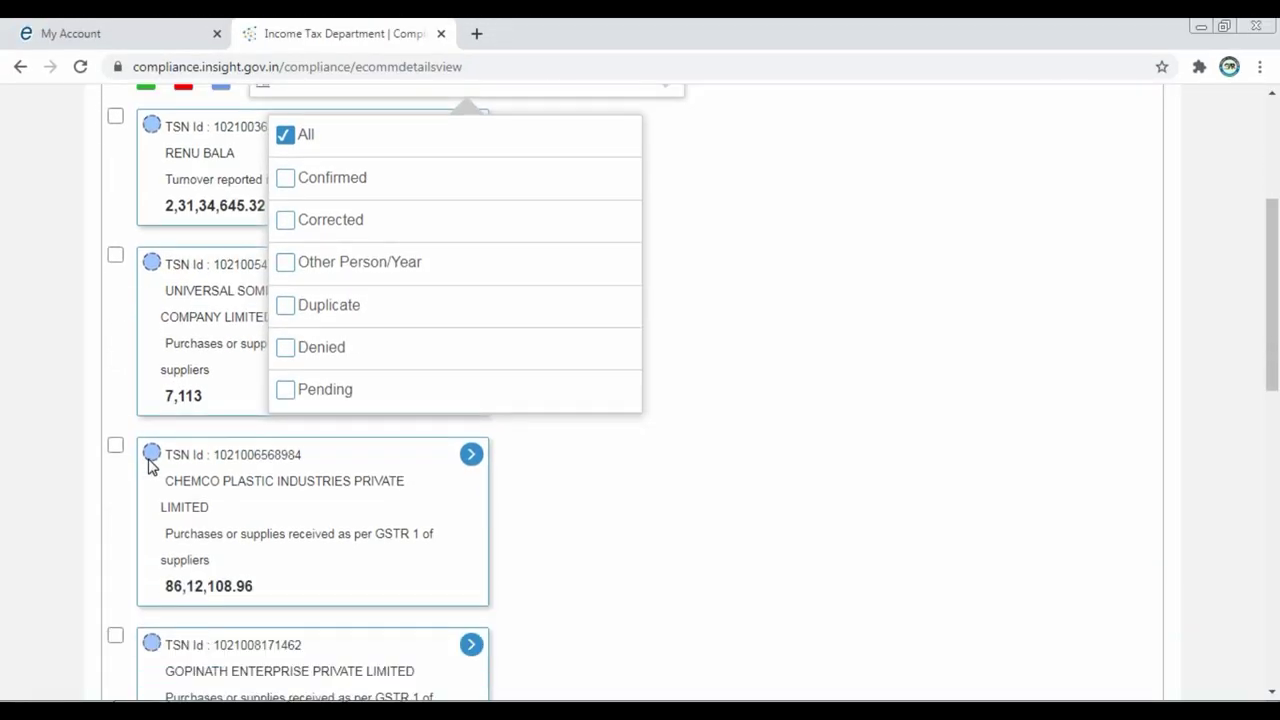
scroll(155, 466, down, 3)
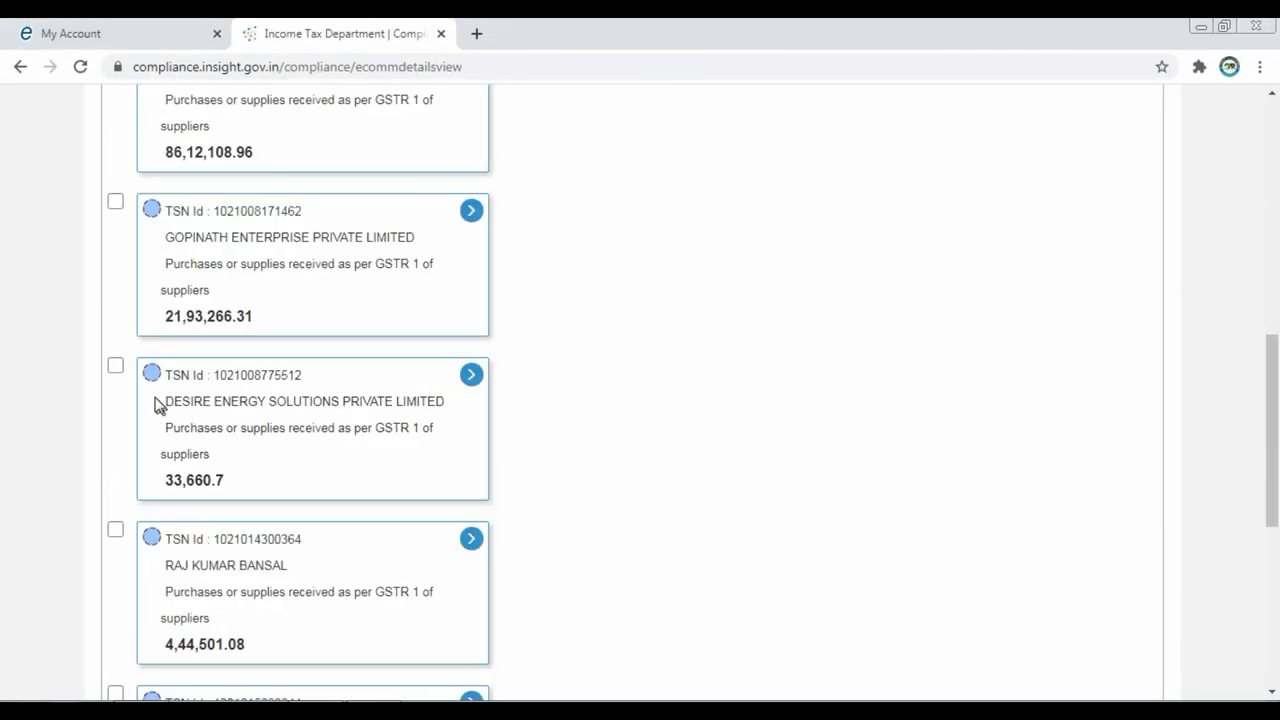
click(115, 366)
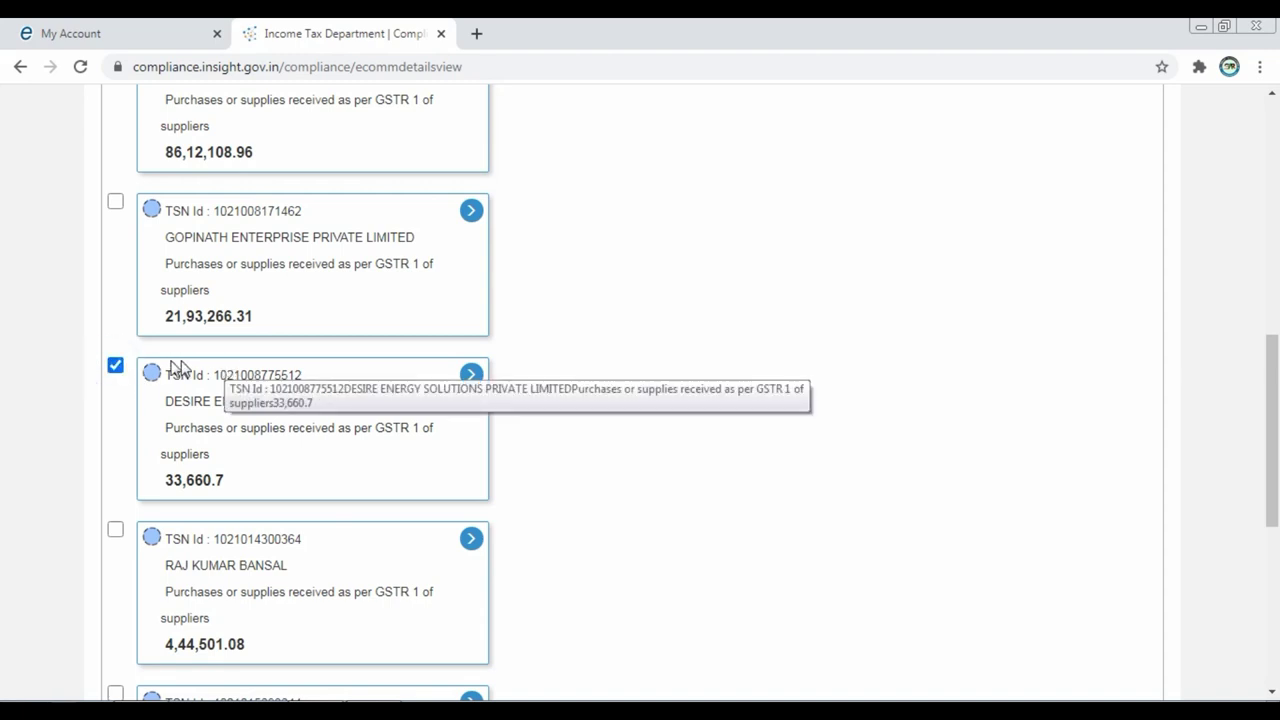
scroll(840, 498, down, 5)
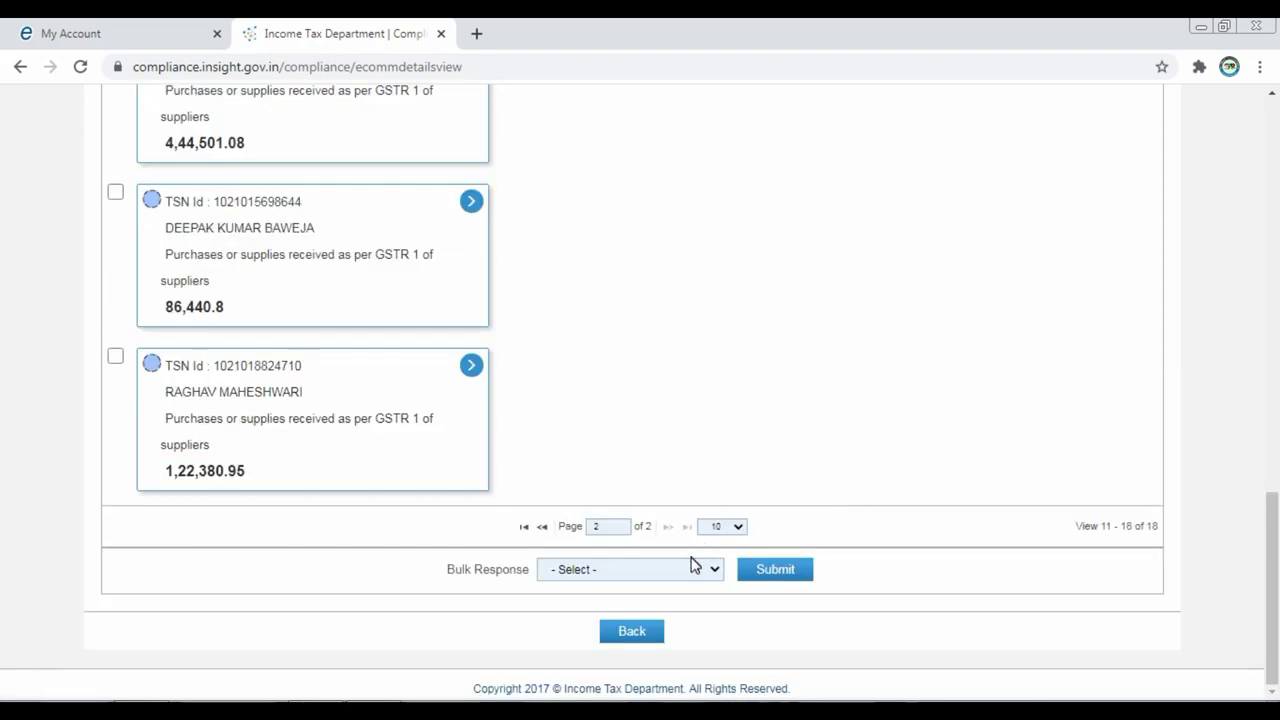
click(713, 572)
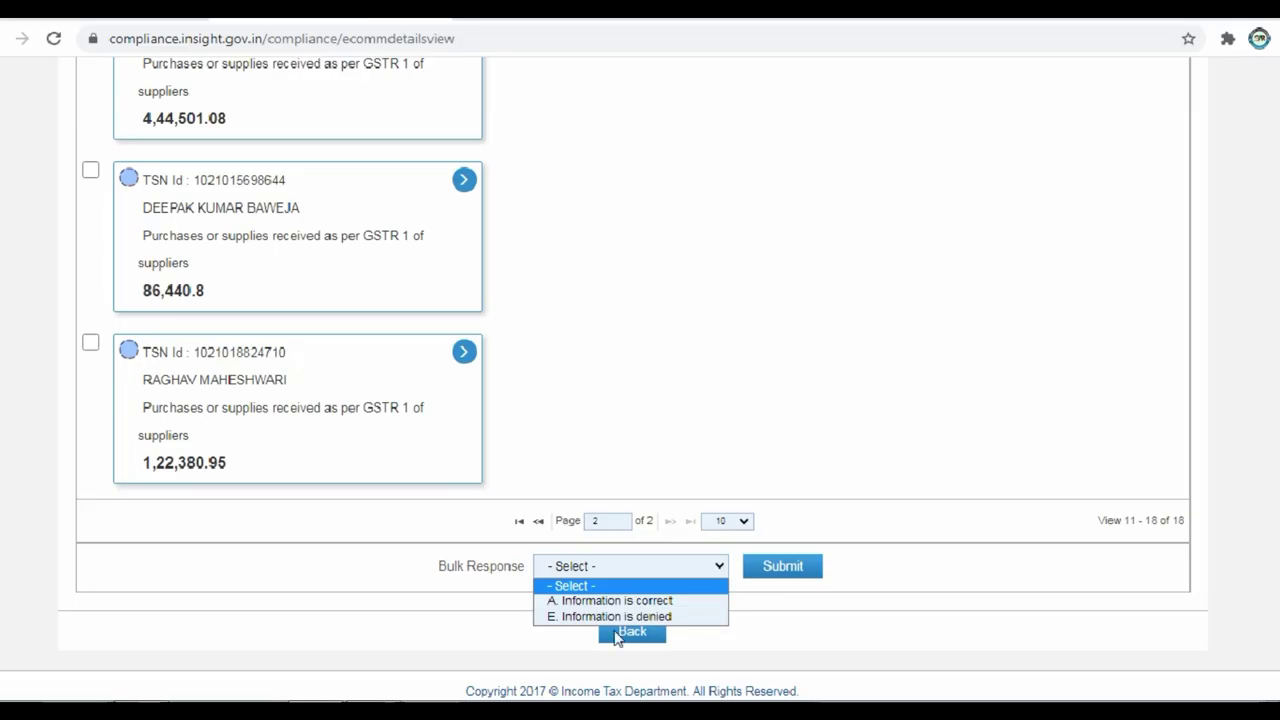
click(650, 645)
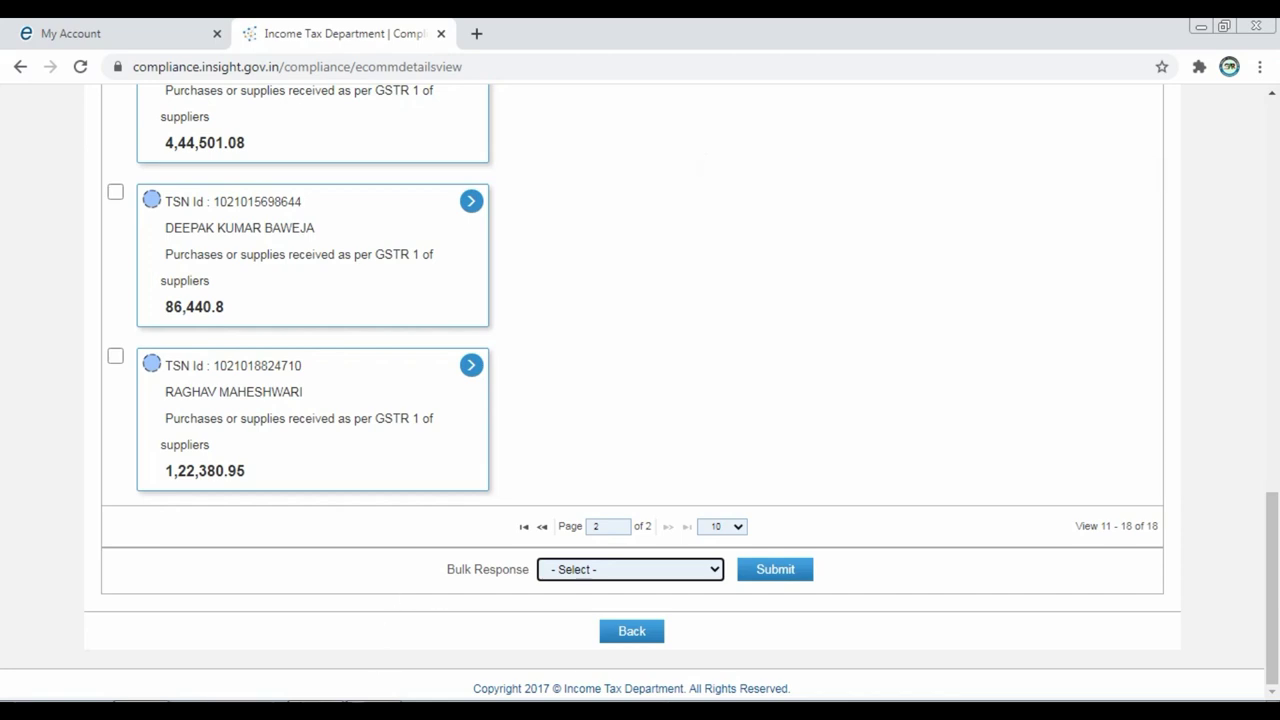
Switch to the Word document to reread the Income Tax Department message about high value transactions, and return to the Compliance Portal
key(alt+Tab)
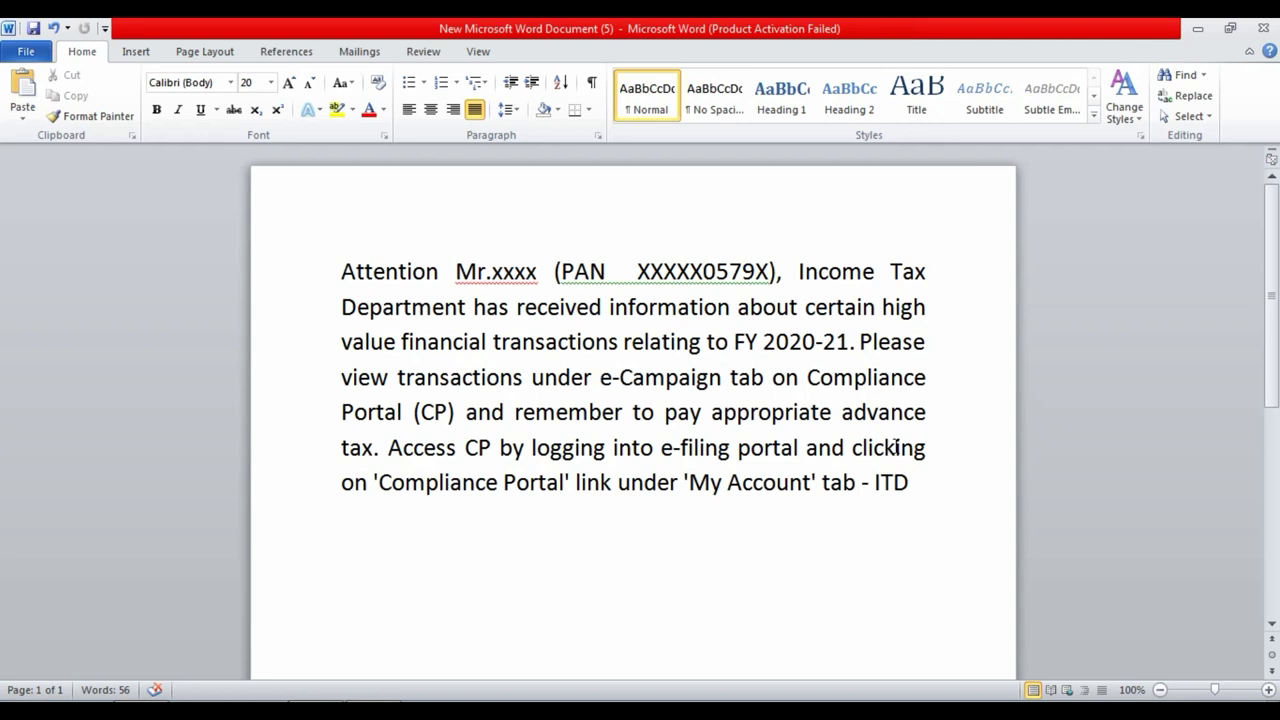
scroll(893, 436, down, 2)
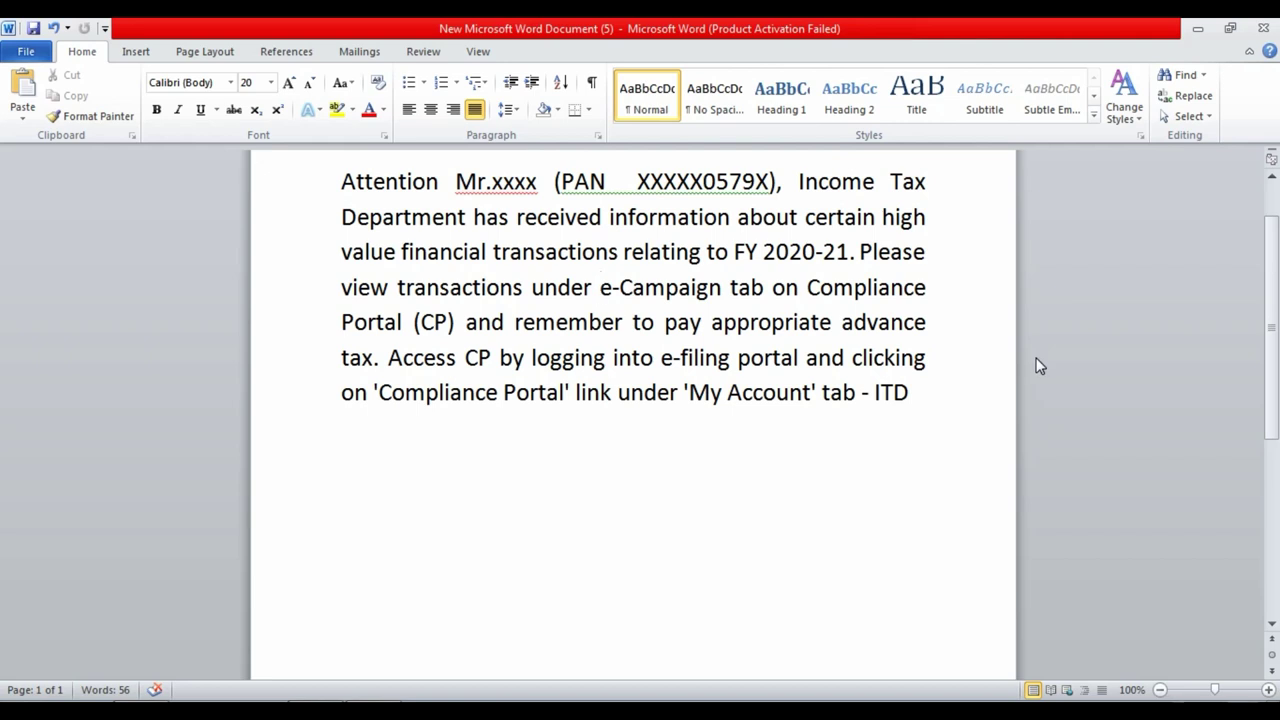
scroll(1035, 383, up, 1)
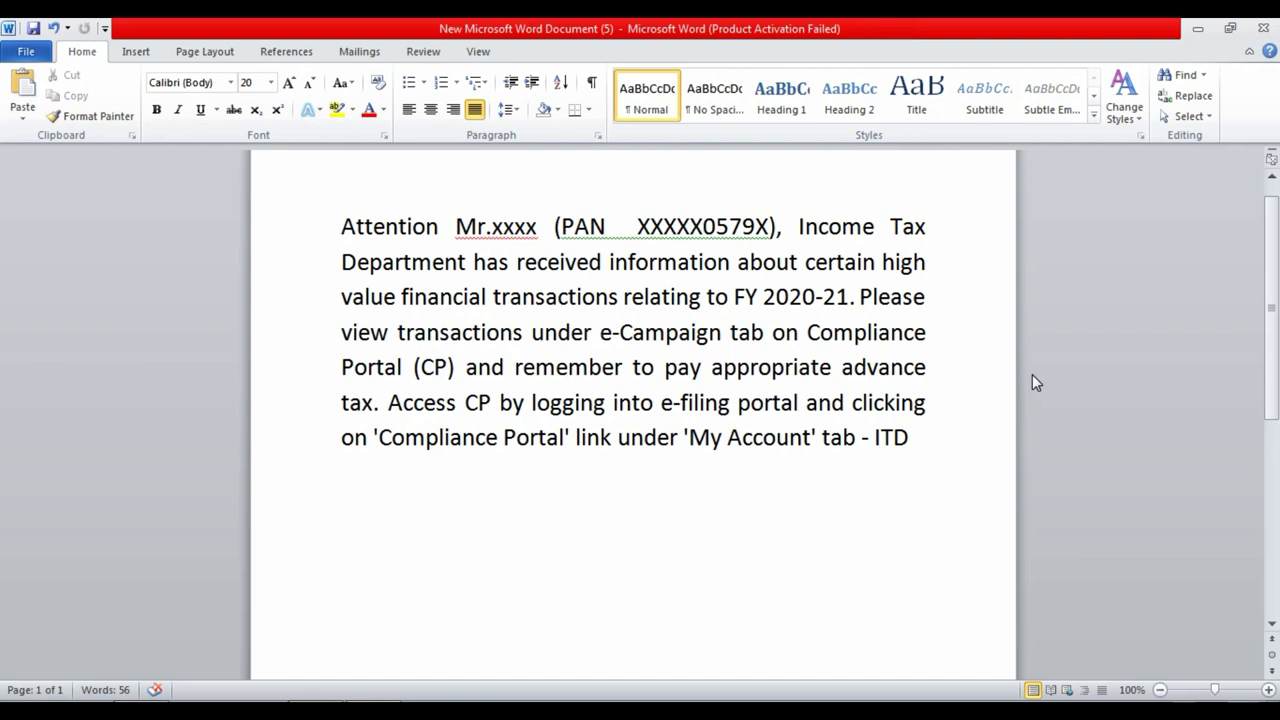
click(925, 447)
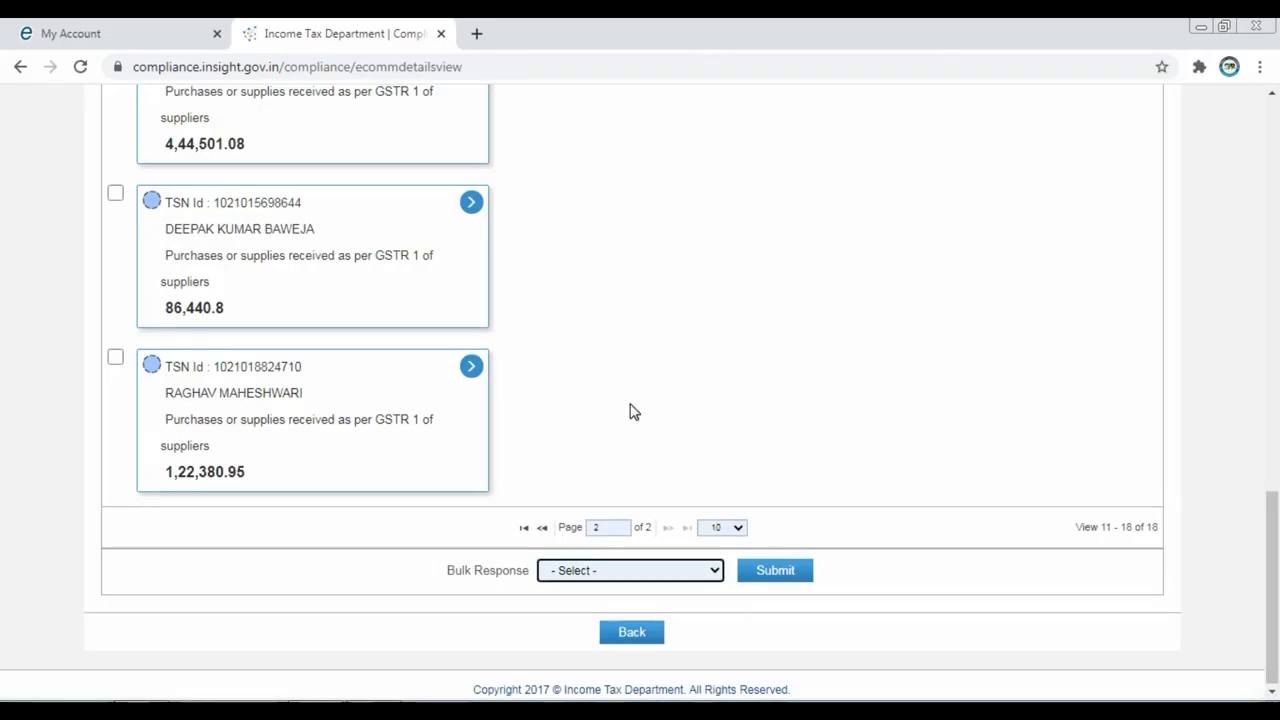
Download the Business Transaction list as a spreadsheet, open it in Excel and enable editing
scroll(629, 411, up, 10)
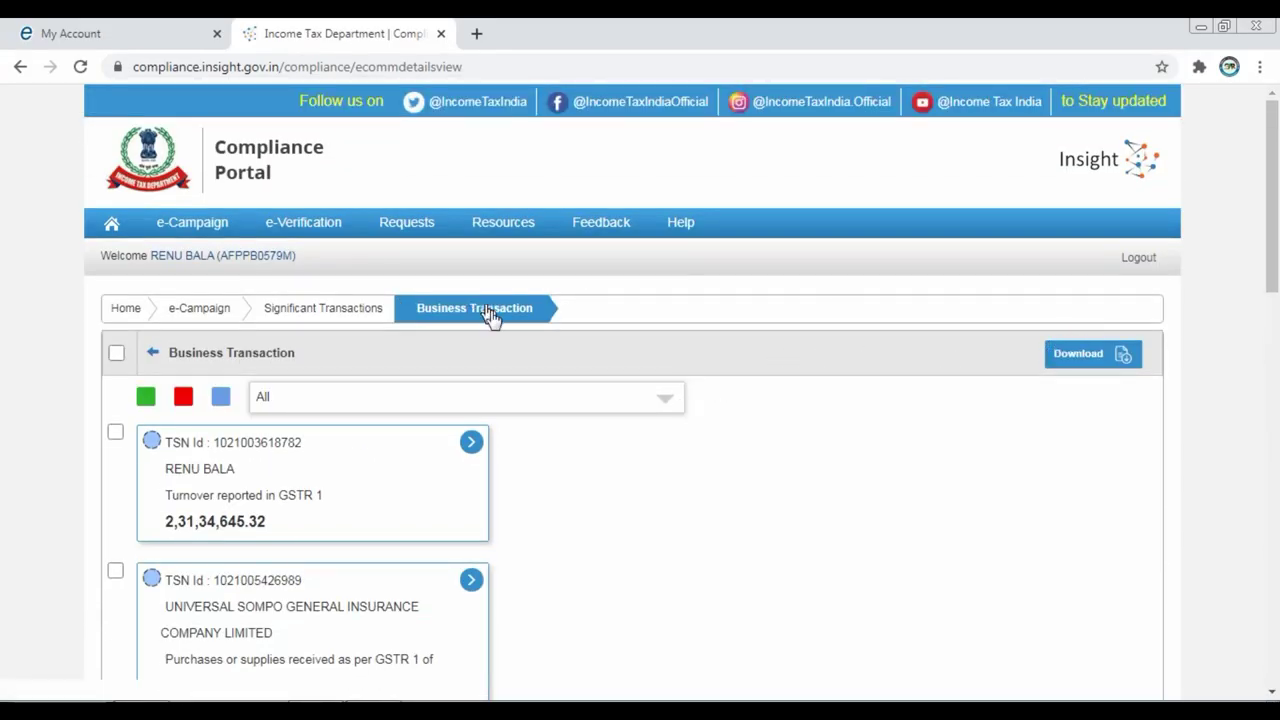
scroll(1057, 263, down, 1)
click(1083, 264)
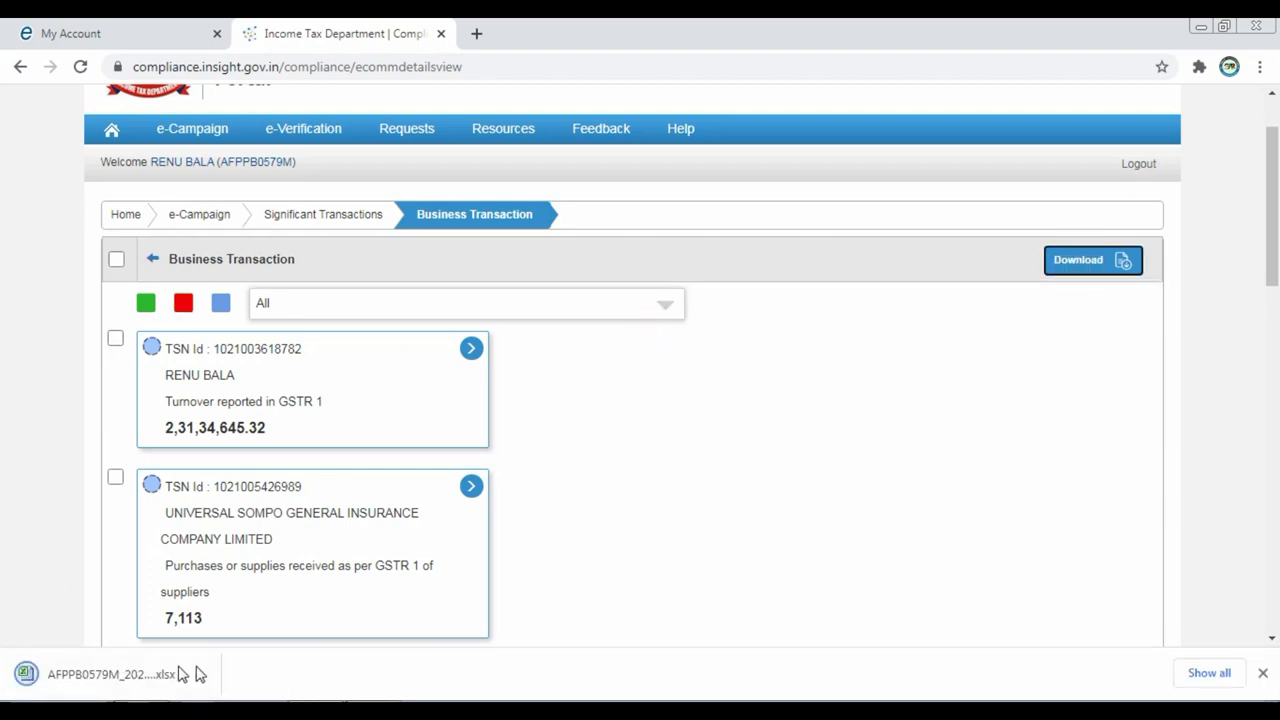
click(108, 678)
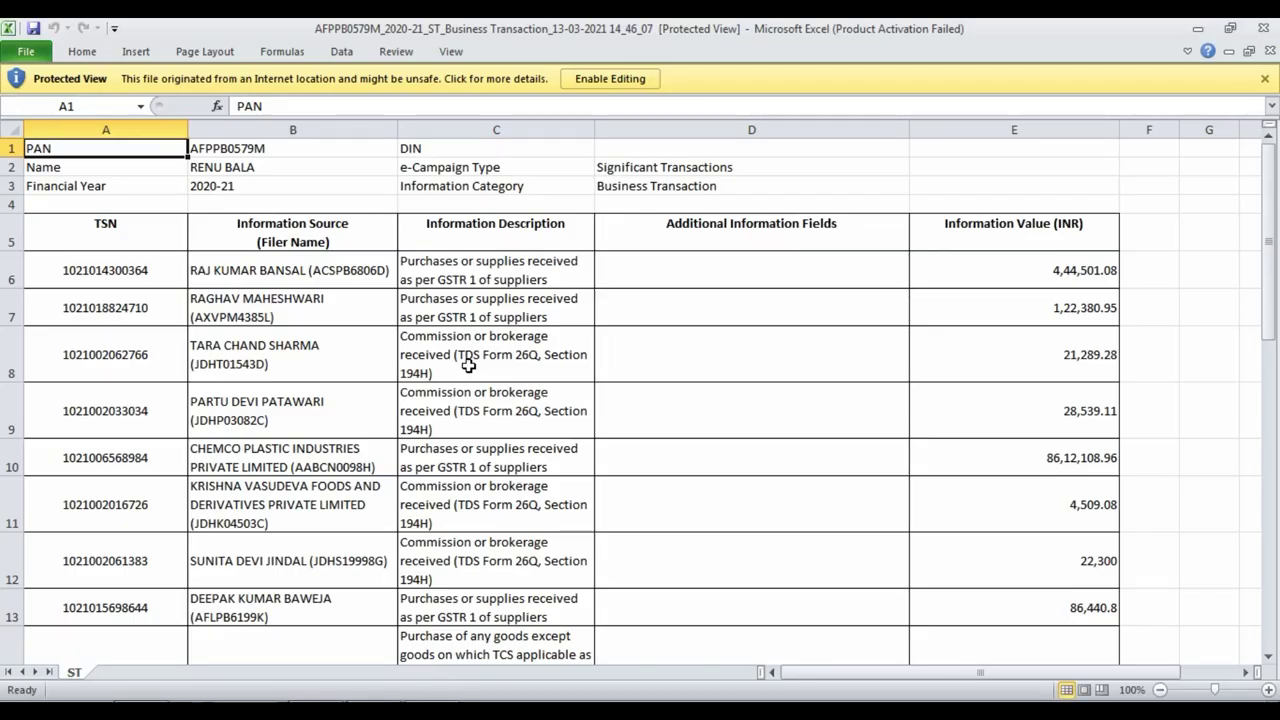
click(614, 80)
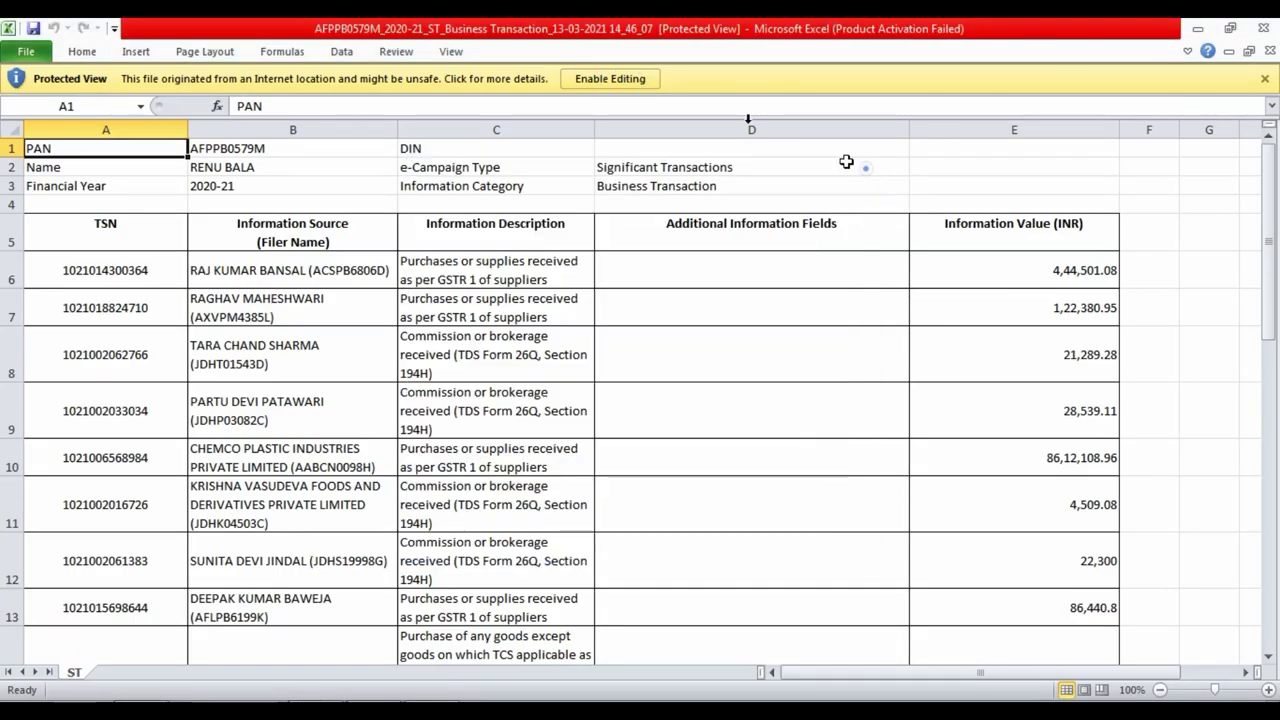
click(614, 78)
Review the information descriptions and values of the GSTR 1 purchases and Section 194H commission entries through the last row of the spreadsheet
click(666, 345)
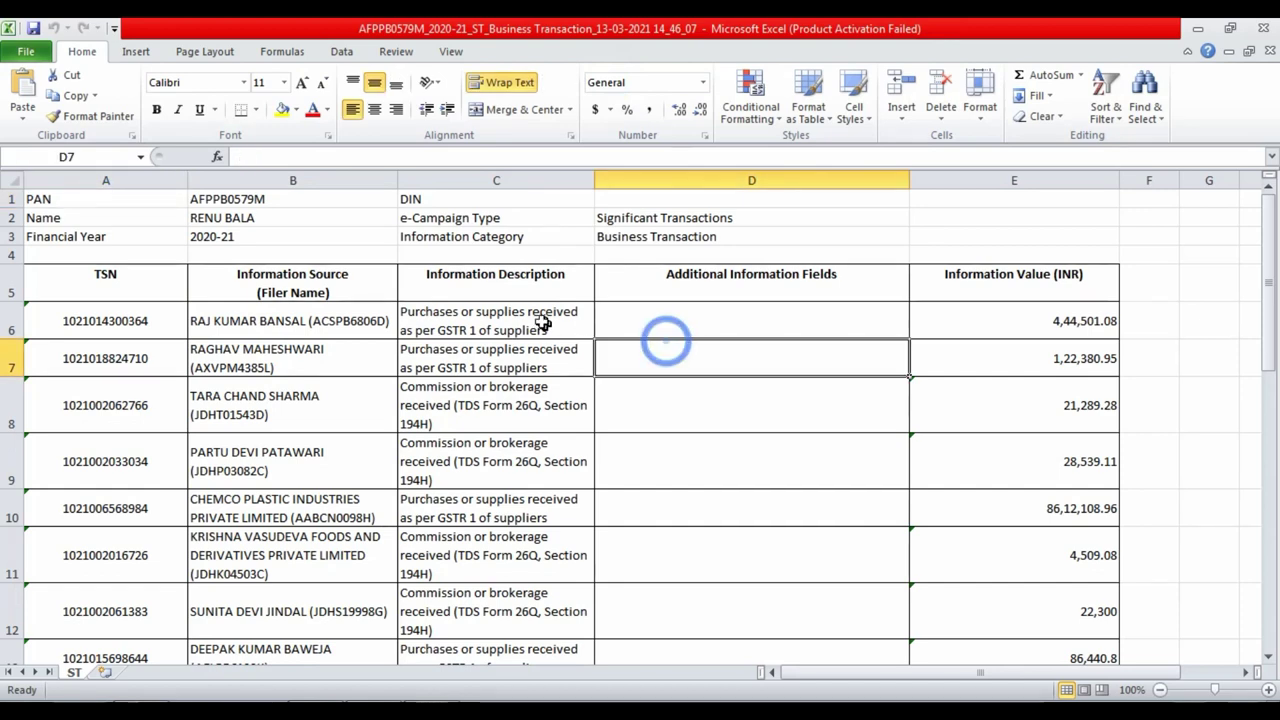
scroll(538, 322, down, 2)
click(488, 220)
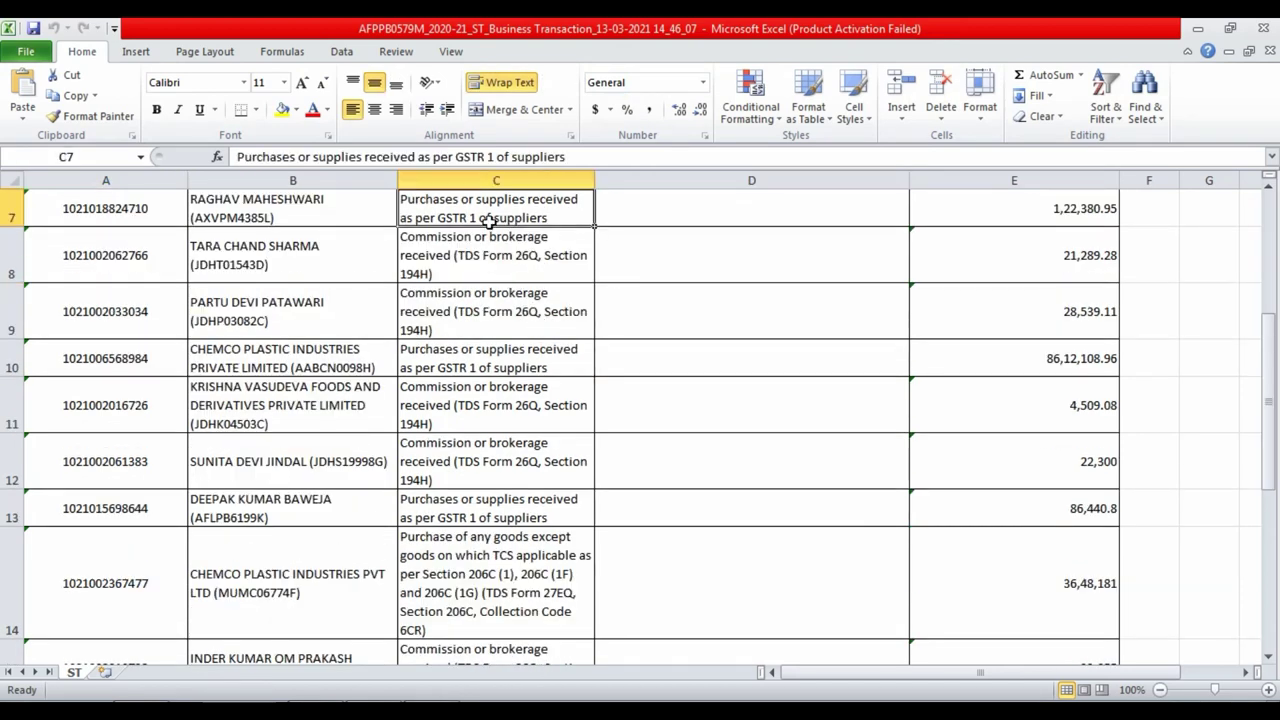
click(1070, 207)
scroll(1067, 301, up, 2)
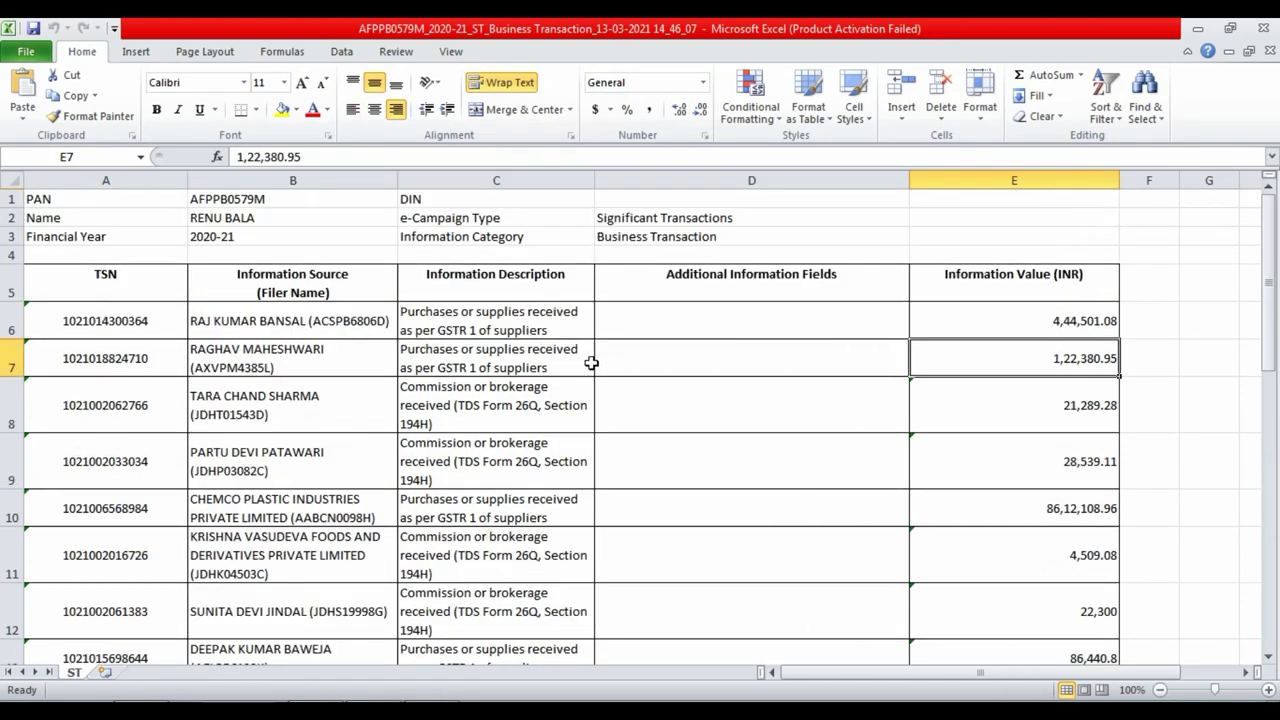
scroll(495, 341, down, 1)
click(492, 338)
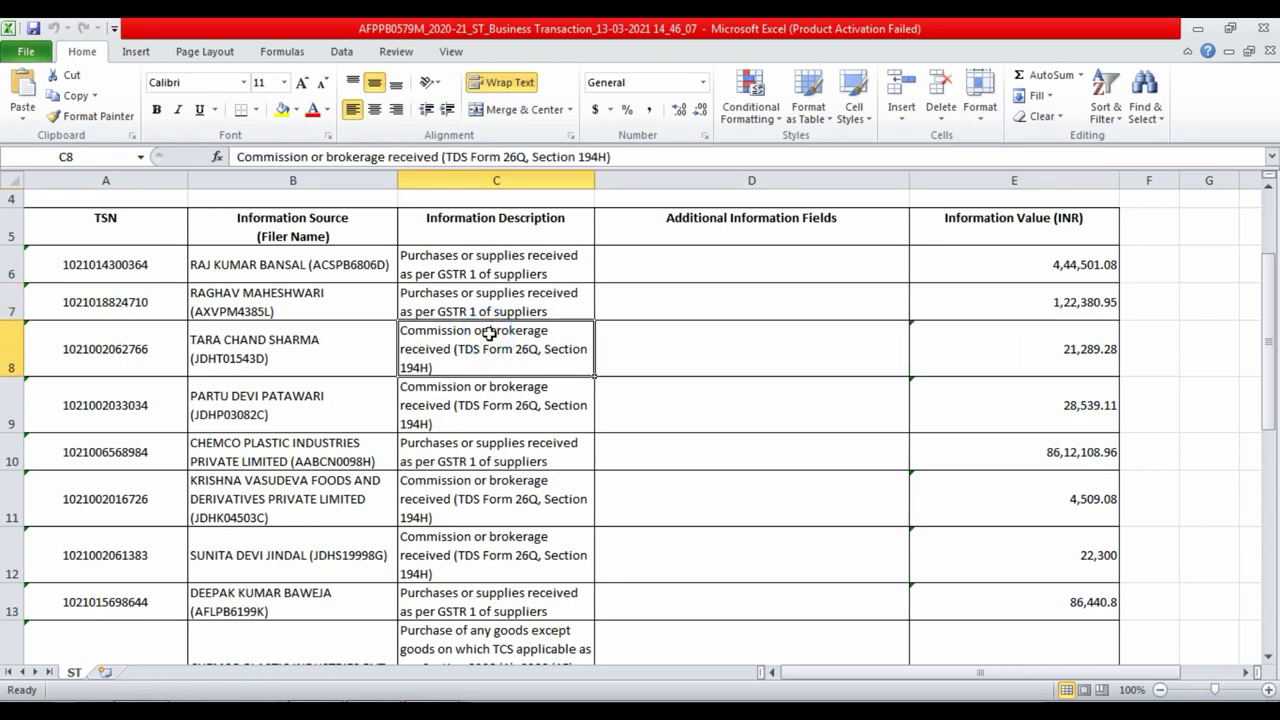
click(957, 359)
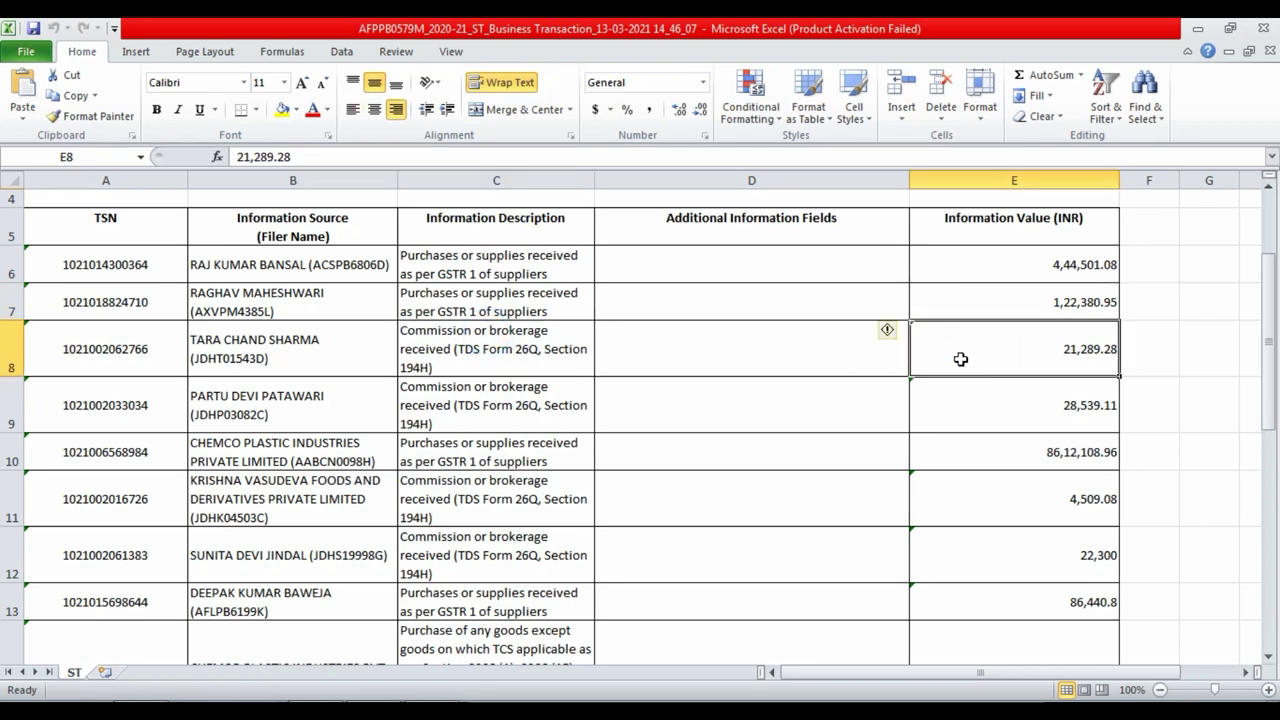
scroll(612, 412, down, 5)
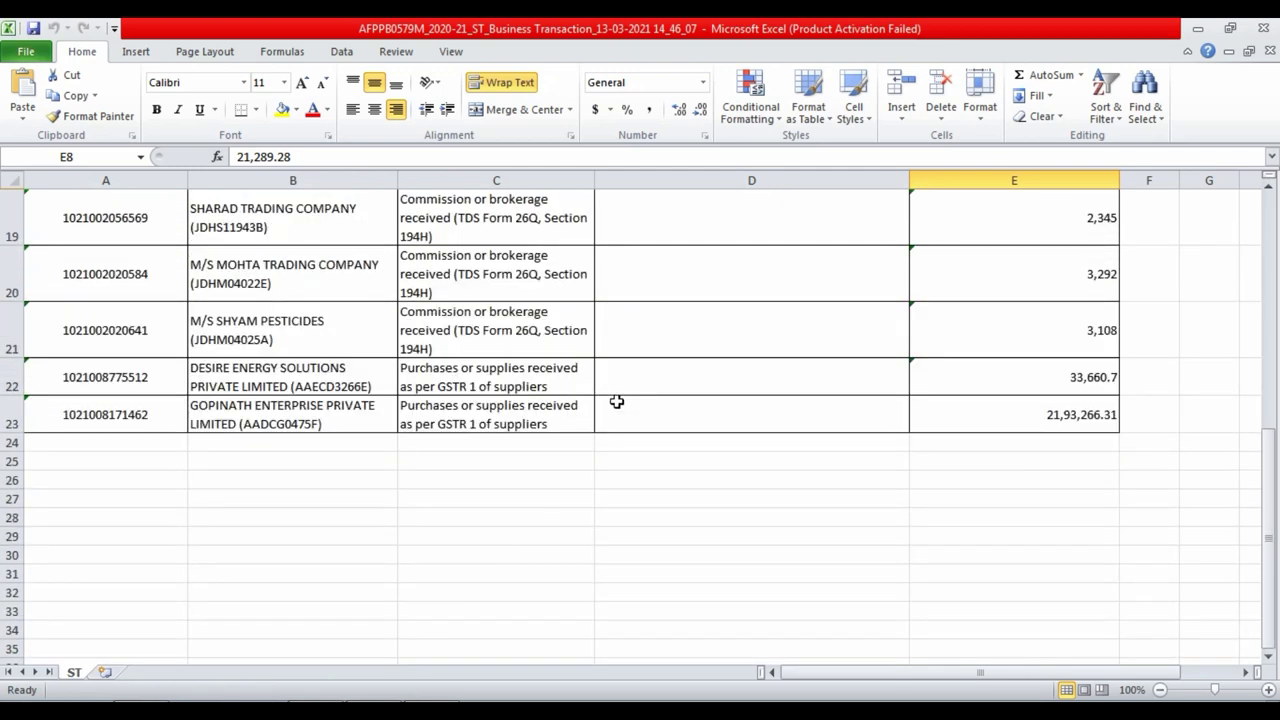